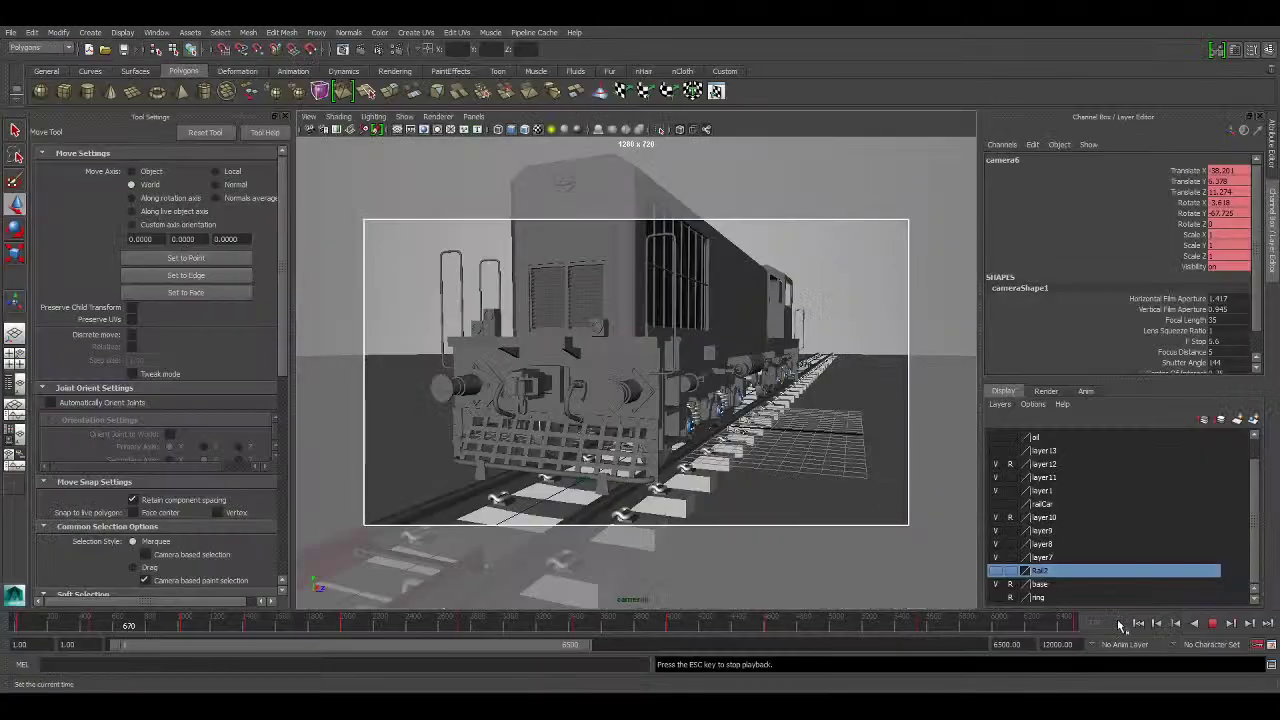
Stop the animation playback and maximize the perspective view of the locomotive with the surrounding interface panels hidden.
click(1213, 624)
key(space)
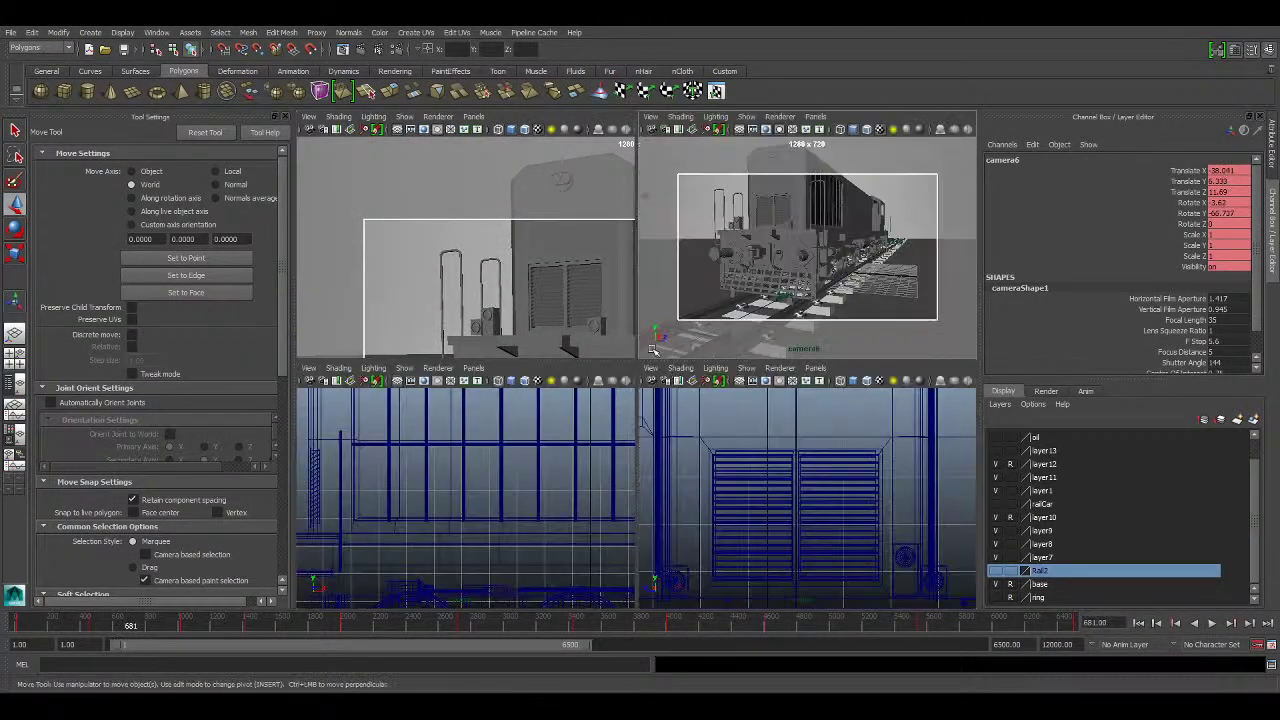
key(ctrl+space)
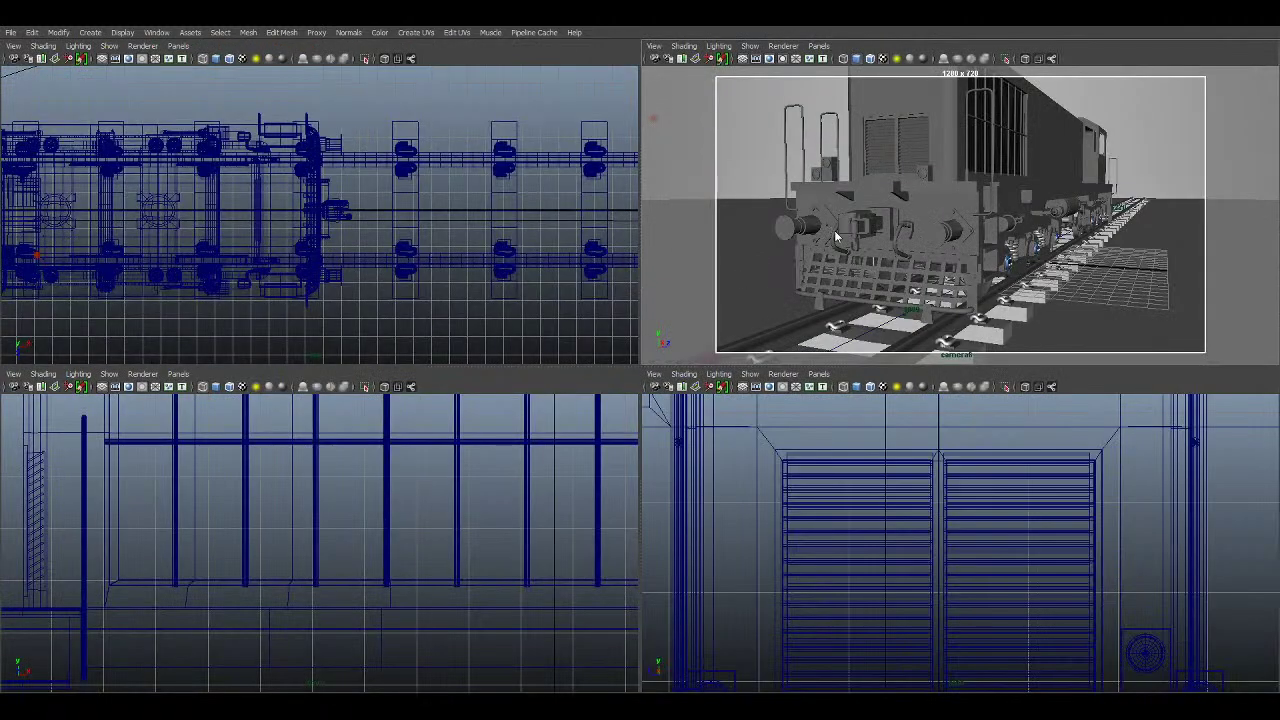
key(space)
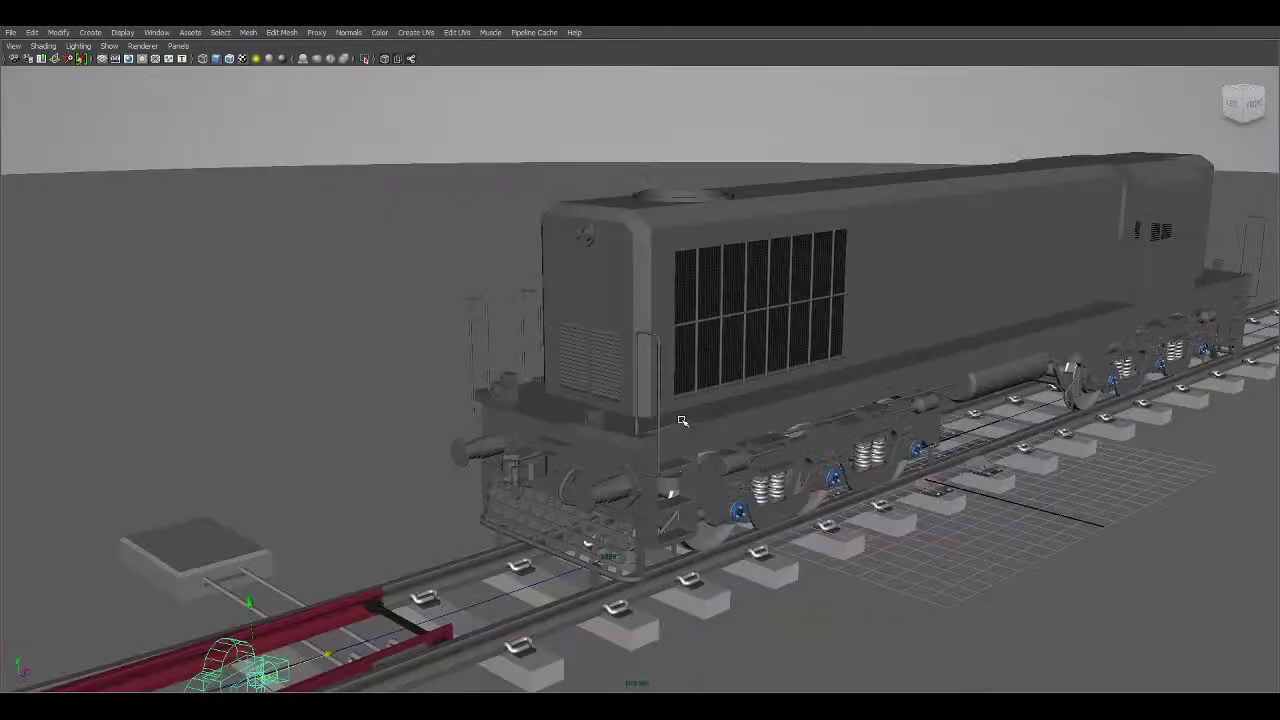
Examine the locomotive's front end up close, including the buffers, coupling hoses and the grille guard above the rails.
alt+drag(715, 268, 637, 480)
alt+middle_drag(636, 477, 652, 305)
alt+right_drag(574, 414, 603, 434)
alt+middle_drag(603, 434, 636, 340)
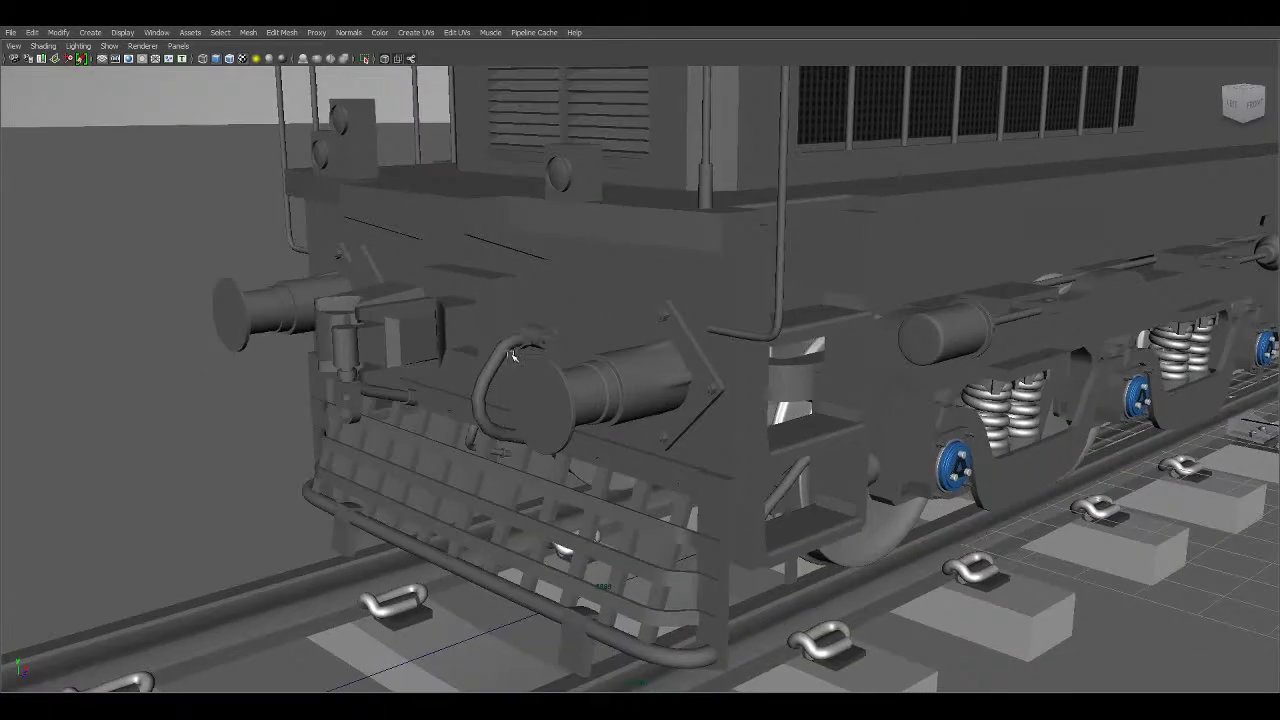
alt+right_drag(535, 348, 546, 414)
alt+middle_drag(546, 414, 527, 303)
alt+right_drag(494, 423, 520, 443)
alt+drag(520, 443, 501, 428)
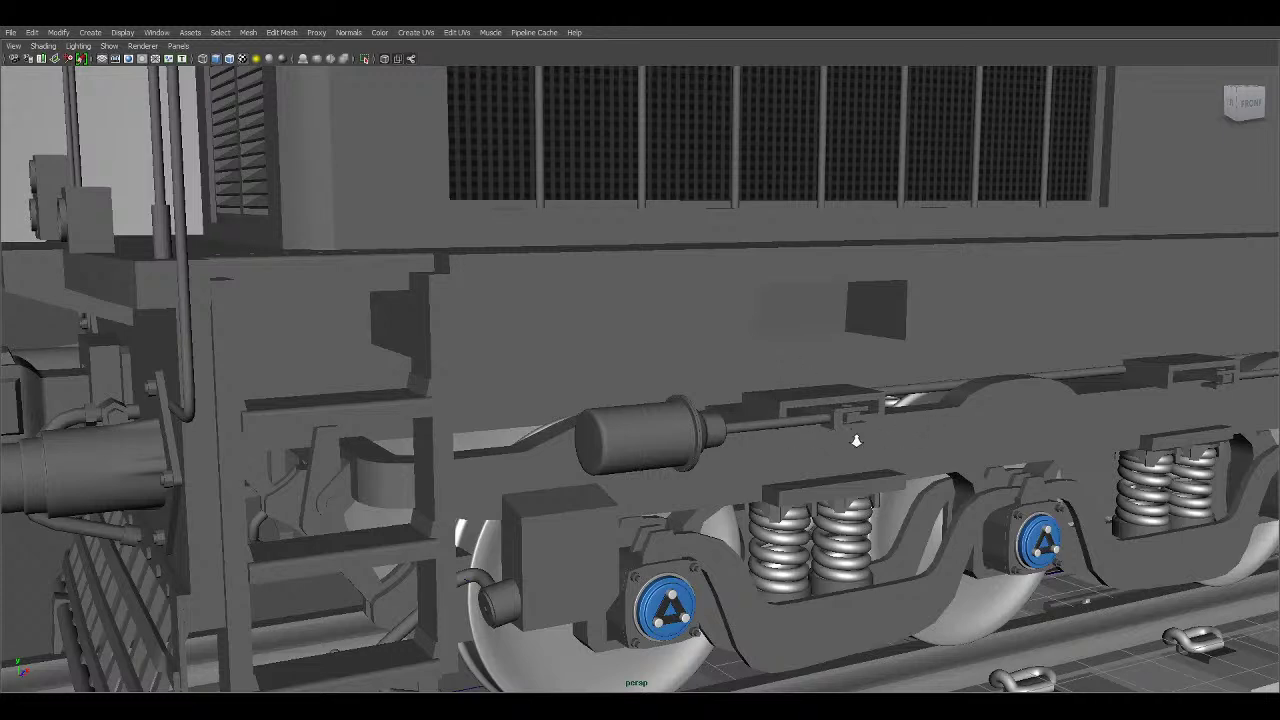
Examine the brake cylinder, push rod and springs along the side of the front bogie.
scroll(857, 442, up, 3)
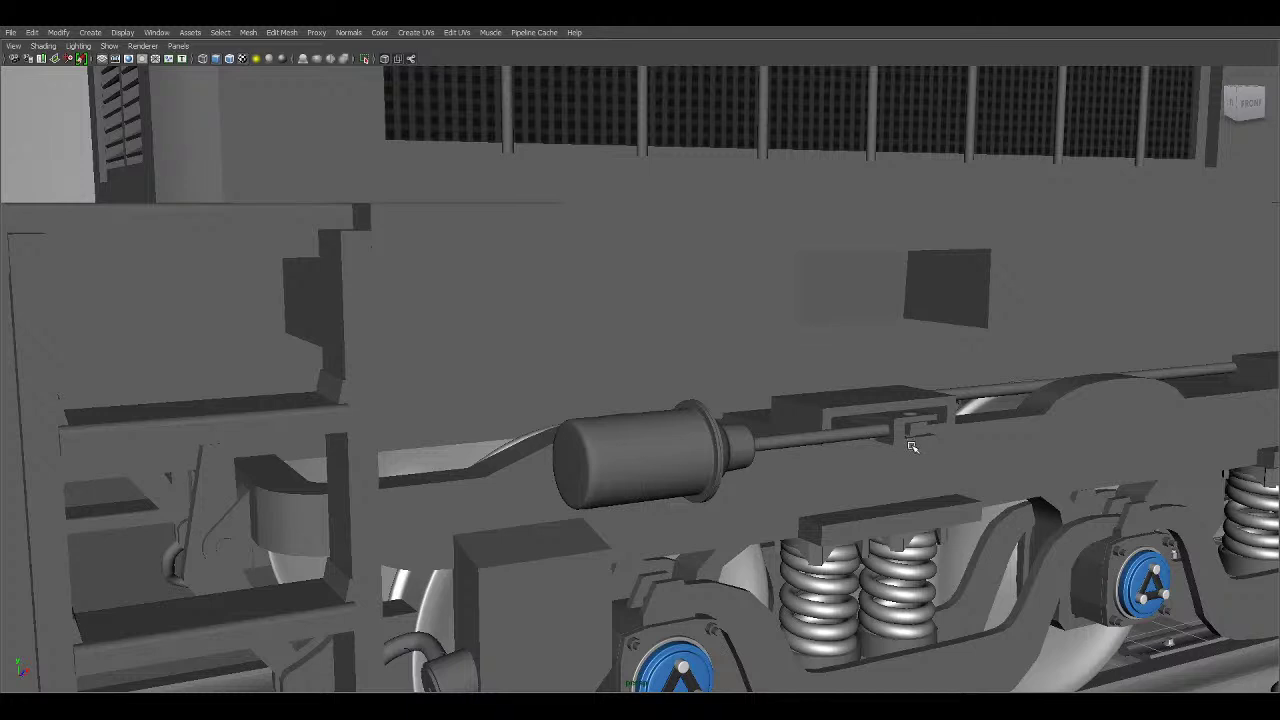
scroll(880, 451, down, 3)
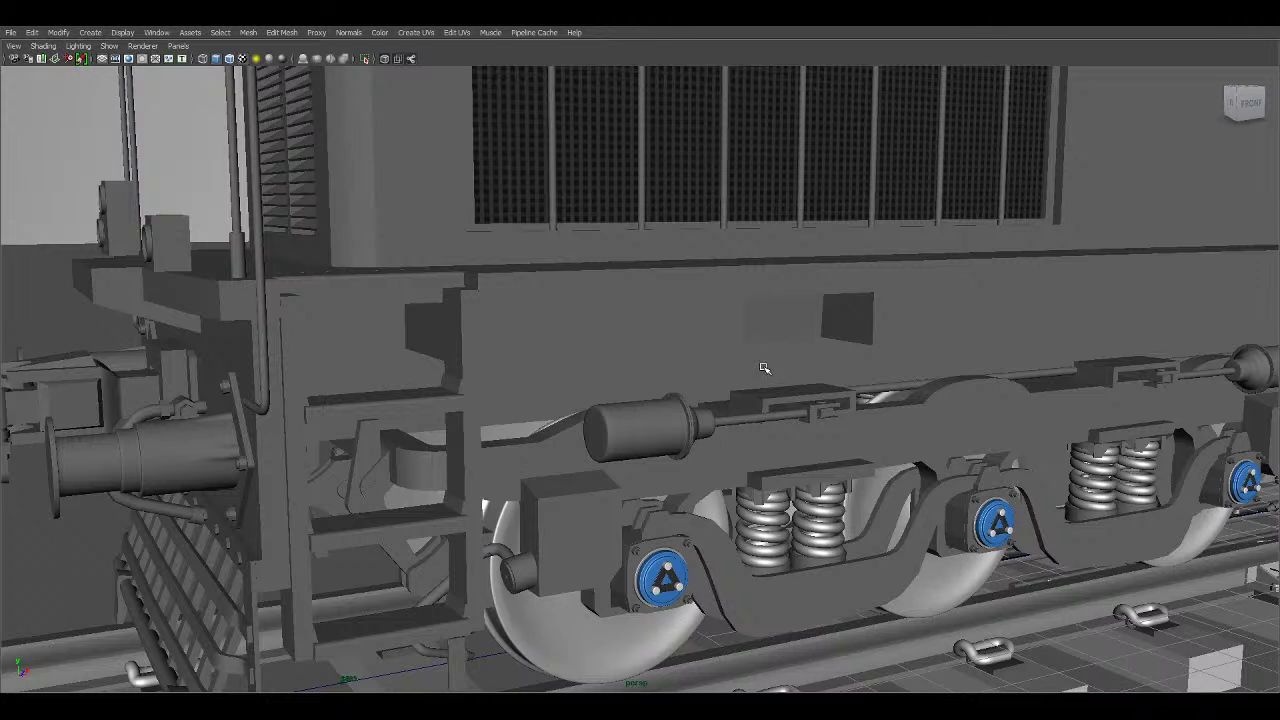
scroll(844, 467, up, 2)
alt+middle_drag(878, 482, 649, 377)
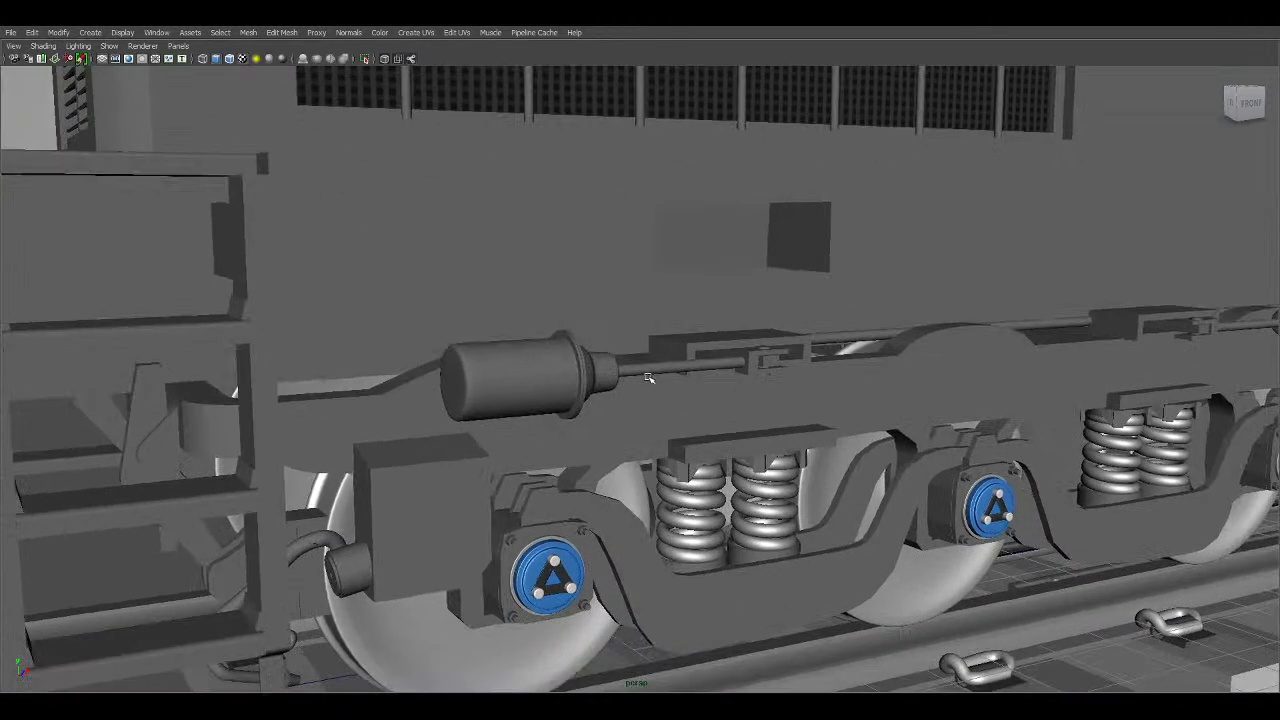
scroll(690, 450, up, 1)
scroll(824, 469, down, 2)
scroll(825, 470, down, 2)
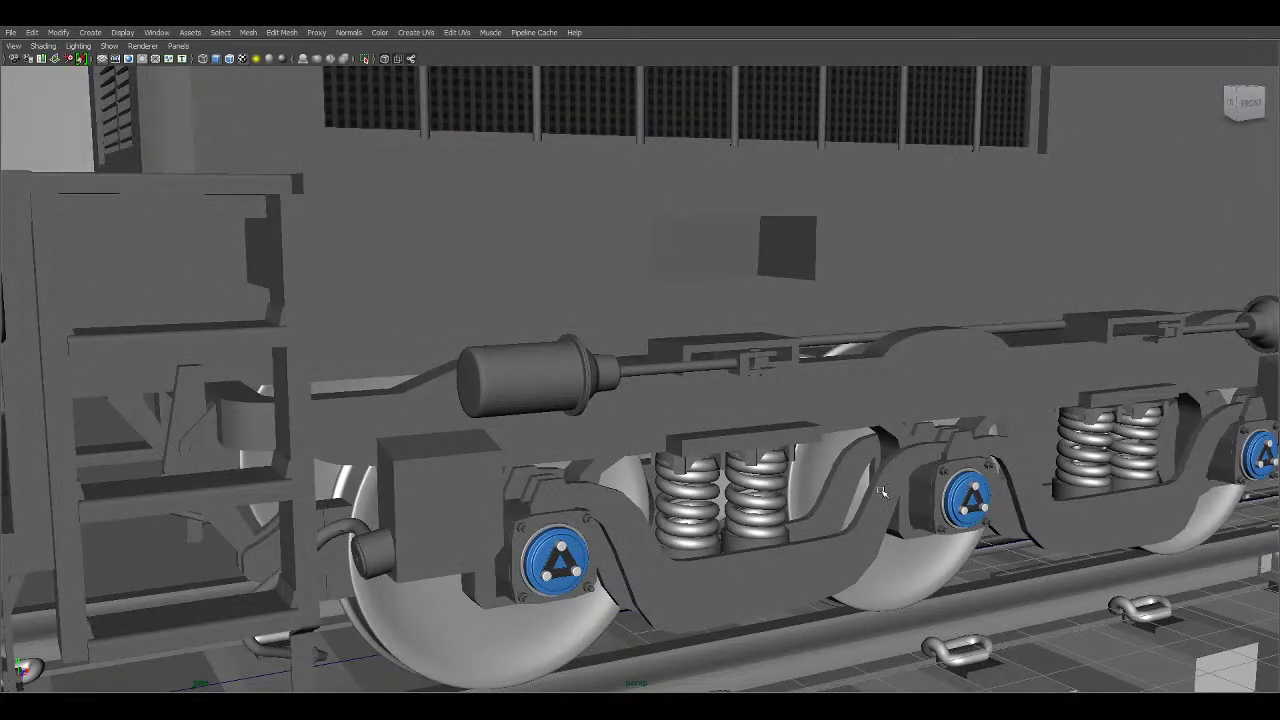
Select the front bogie's frame and center a close side view on it.
click(947, 493)
key(f)
alt+right_drag(977, 508, 1010, 490)
alt+drag(1010, 490, 947, 476)
alt+middle_drag(947, 476, 826, 450)
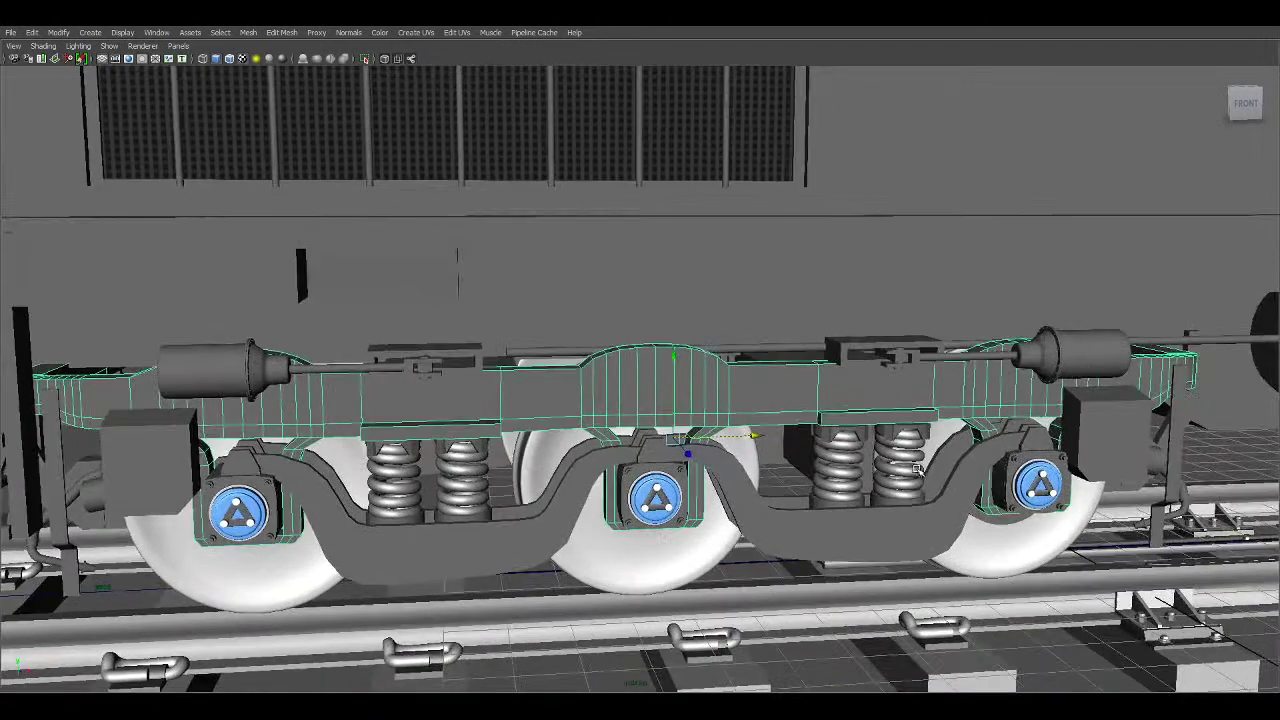
Examine the selected bogie frame from the side together with its springs, axle boxes and three wheels.
alt+drag(826, 450, 809, 386)
alt+right_drag(722, 433, 771, 435)
alt+drag(771, 436, 817, 436)
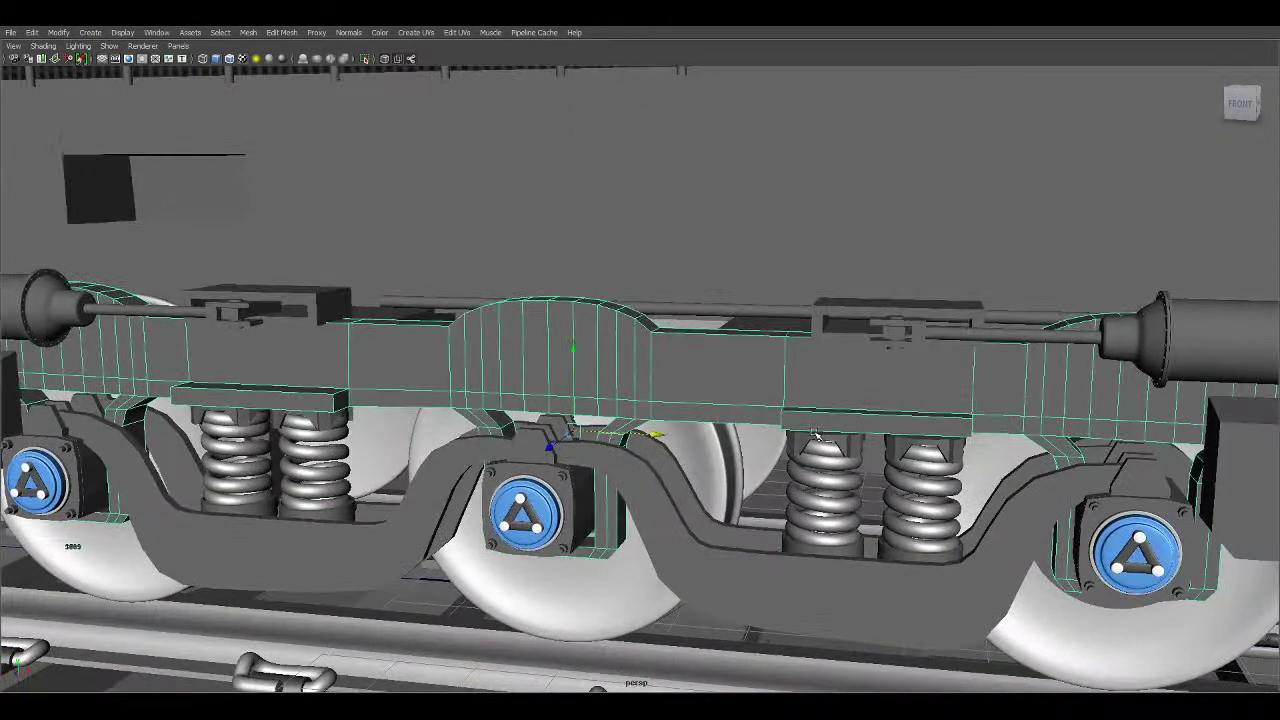
scroll(862, 464, down, 1)
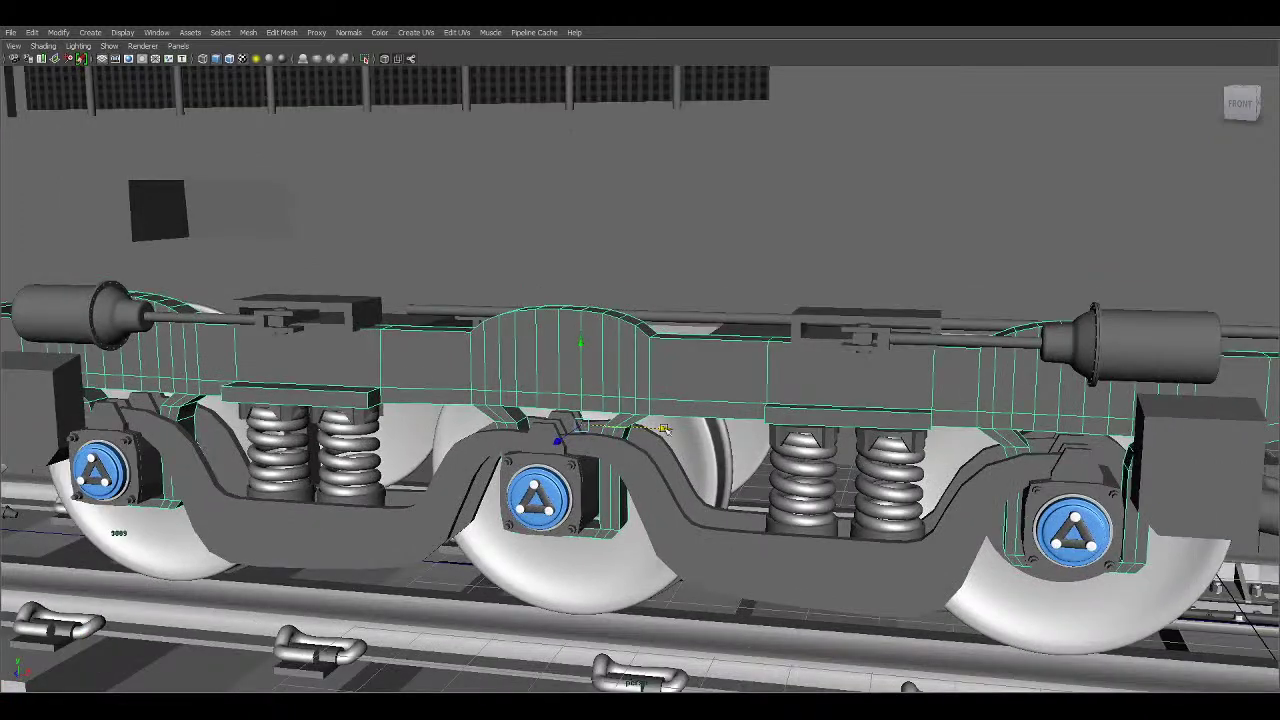
scroll(865, 525, down, 2)
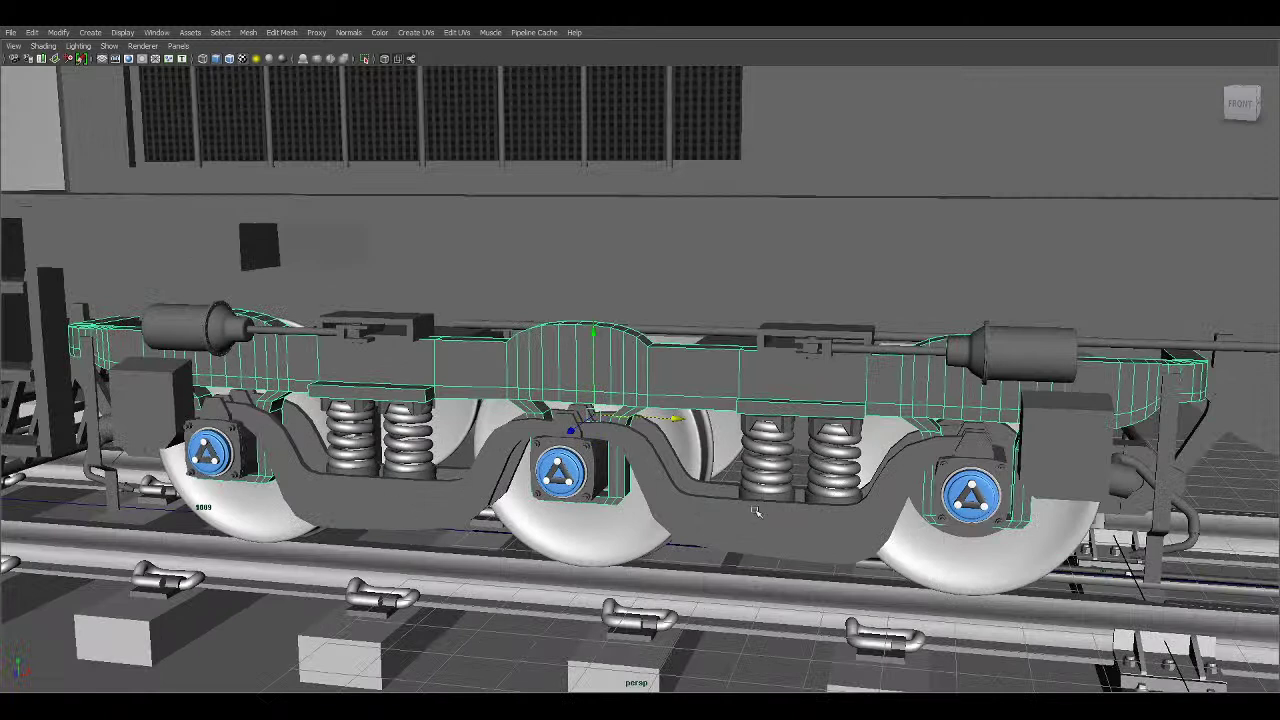
scroll(806, 494, up, 2)
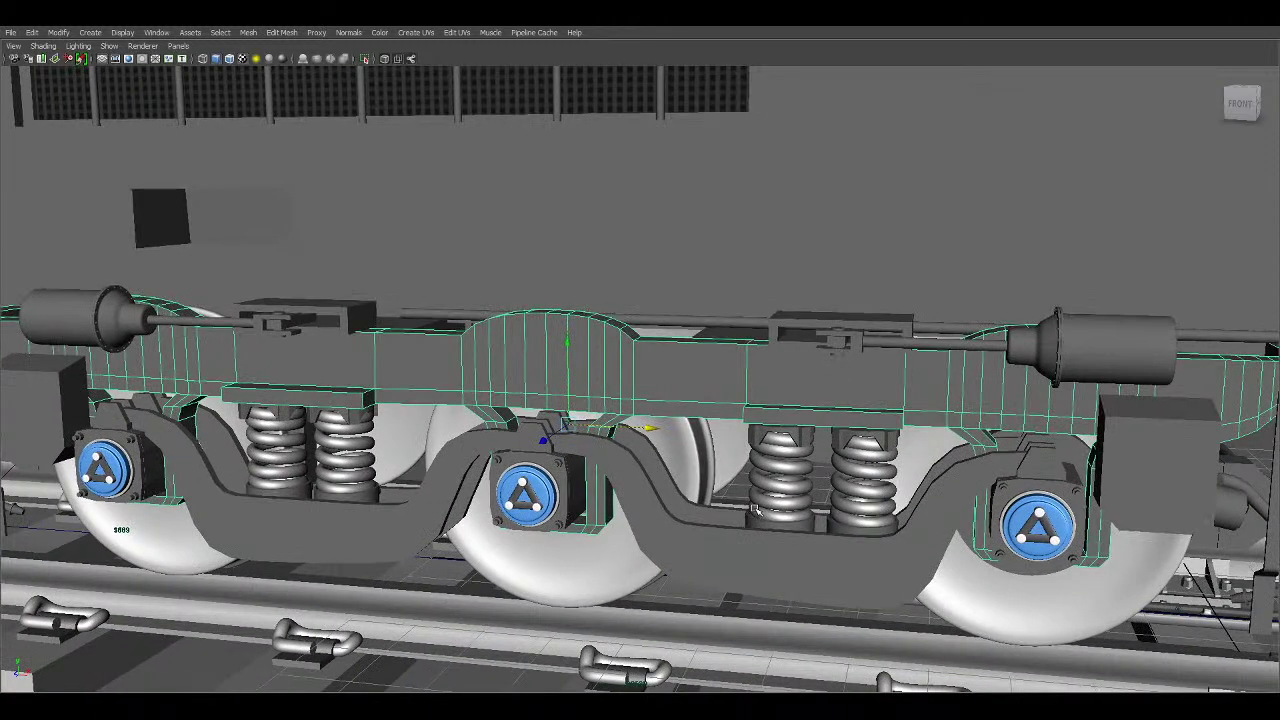
scroll(752, 500, down, 2)
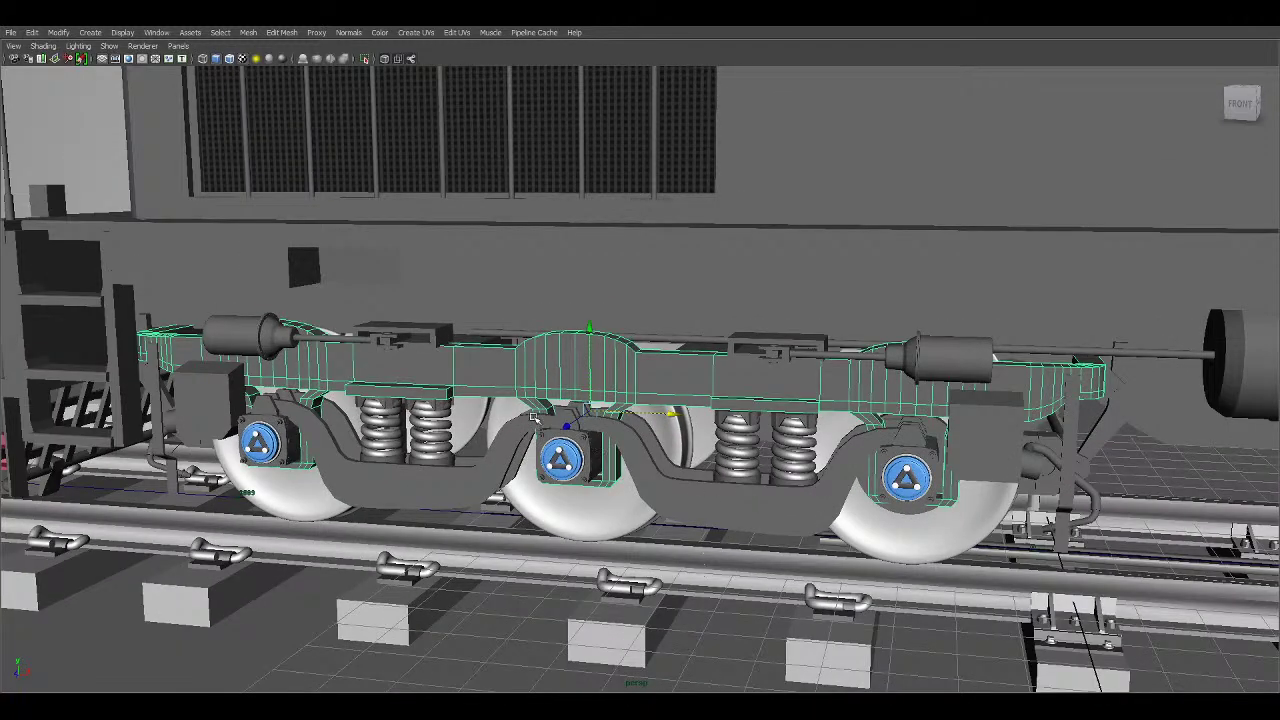
alt+middle_drag(714, 303, 709, 371)
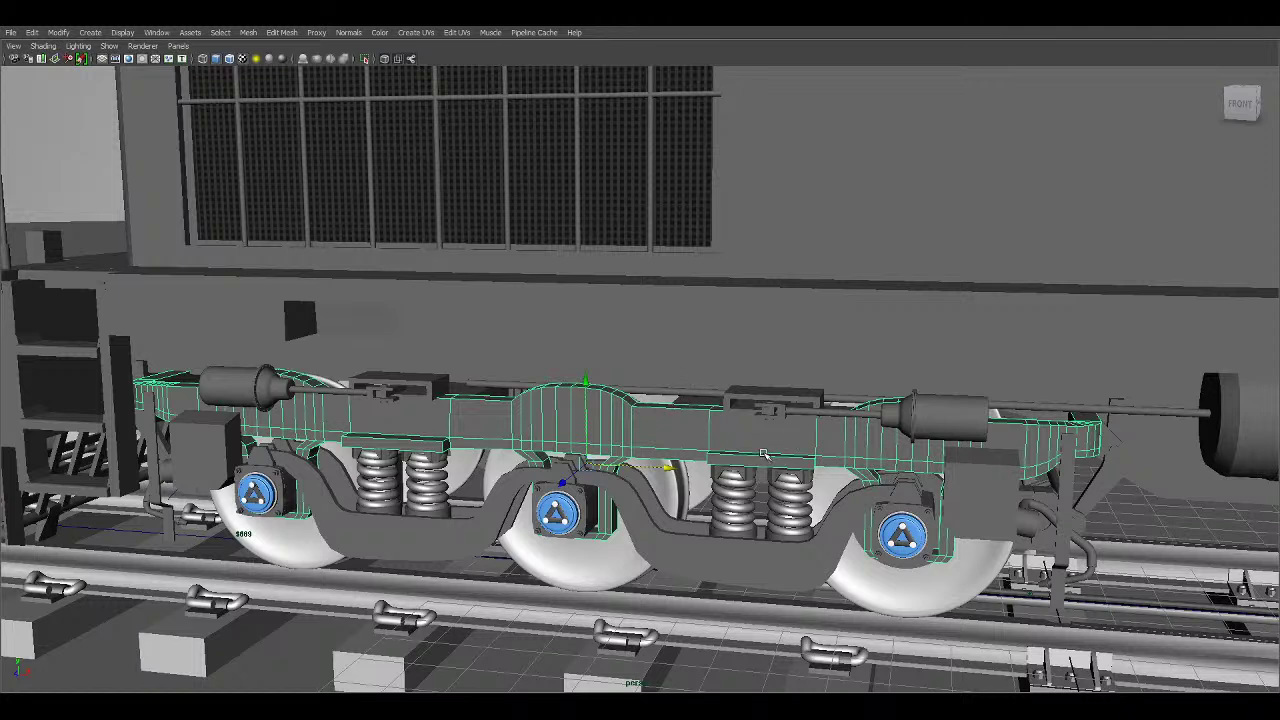
alt+middle_drag(762, 428, 766, 466)
alt+middle_drag(528, 388, 626, 431)
mouse_move(480, 320)
alt+middle_down()
mouse_move(500, 314)
mouse_move(493, 199)
alt+middle_up()
scroll(389, 446, up, 4)
alt+middle_drag(271, 326, 77, 144)
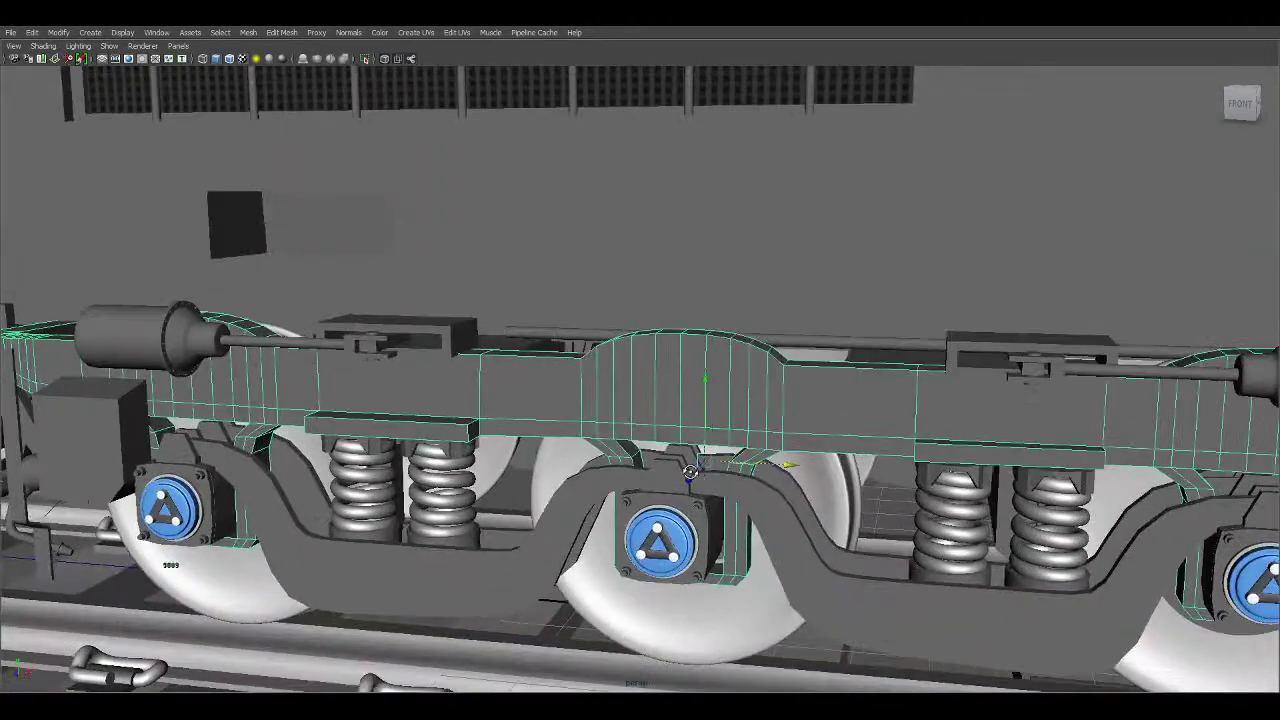
Examine the coil springs and axle boxes, ending with a low-angle view of the bogie's inner end.
alt+drag(905, 530, 859, 457)
alt+middle_drag(859, 457, 771, 392)
scroll(771, 392, up, 2)
alt+middle_drag(900, 470, 503, 369)
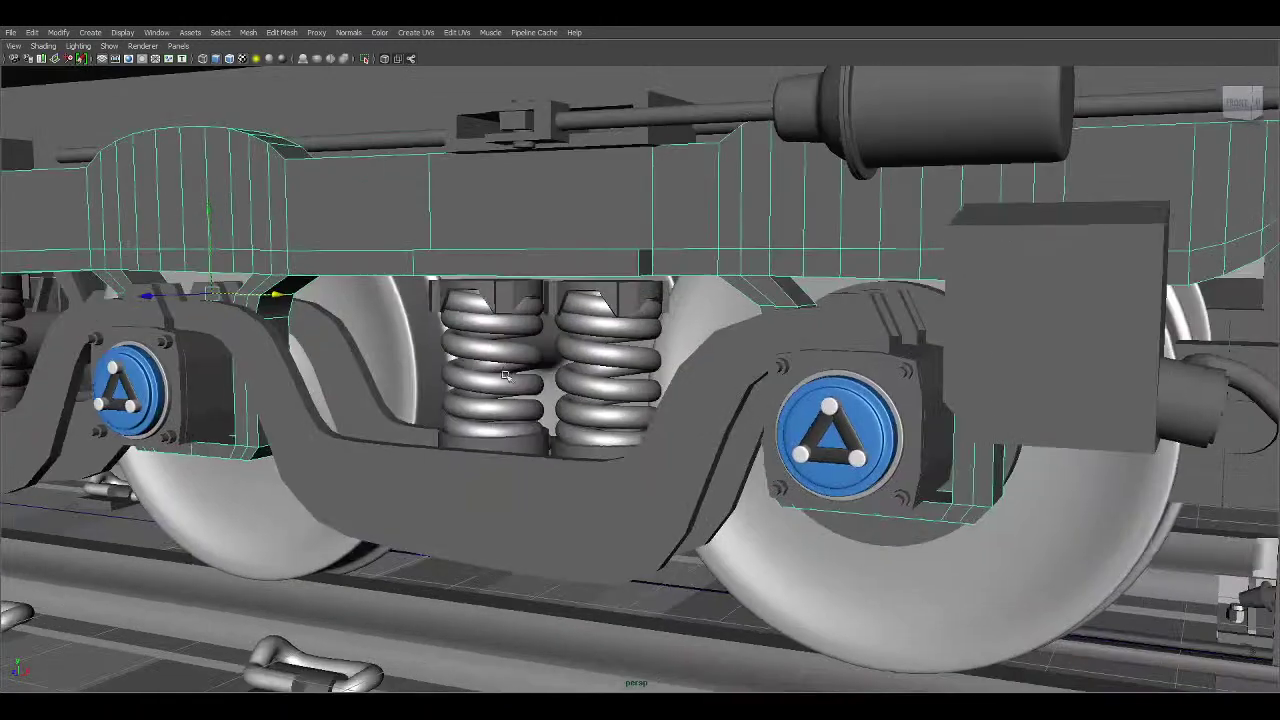
scroll(855, 437, down, 4)
alt+drag(855, 437, 803, 431)
alt+middle_drag(803, 431, 793, 467)
alt+drag(625, 455, 731, 514)
scroll(720, 514, up, 3)
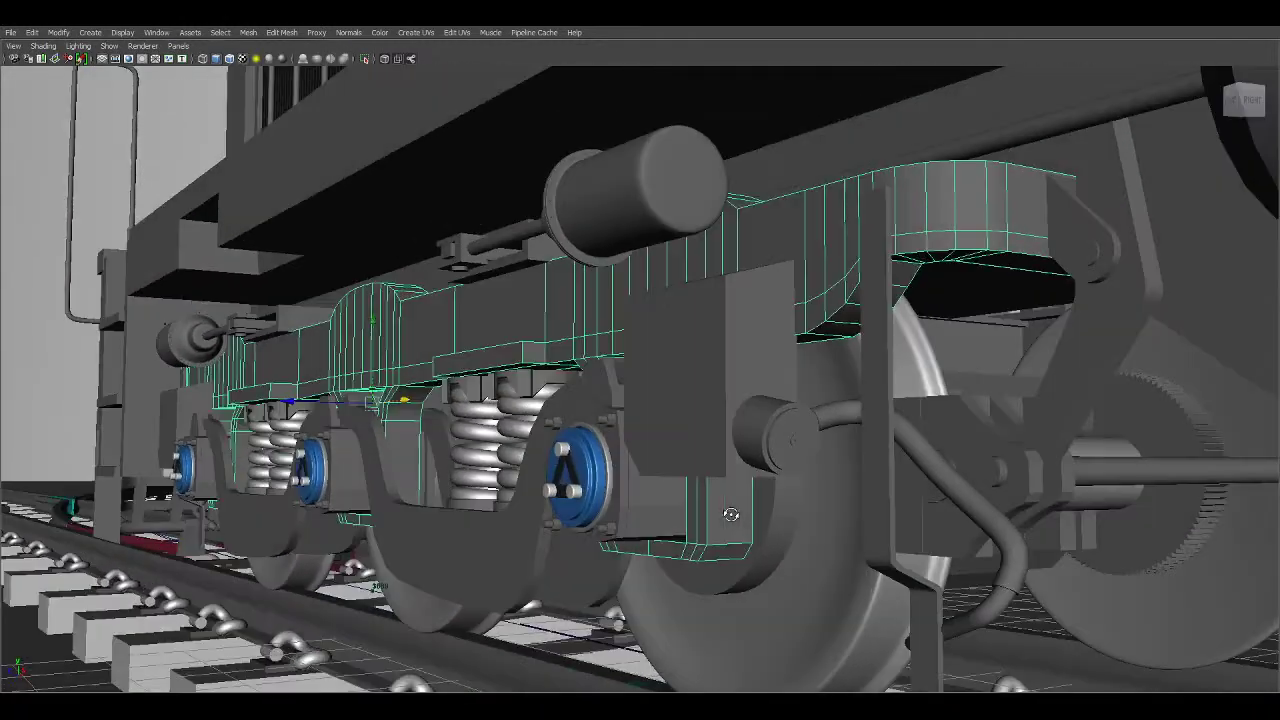
alt+middle_drag(852, 456, 690, 379)
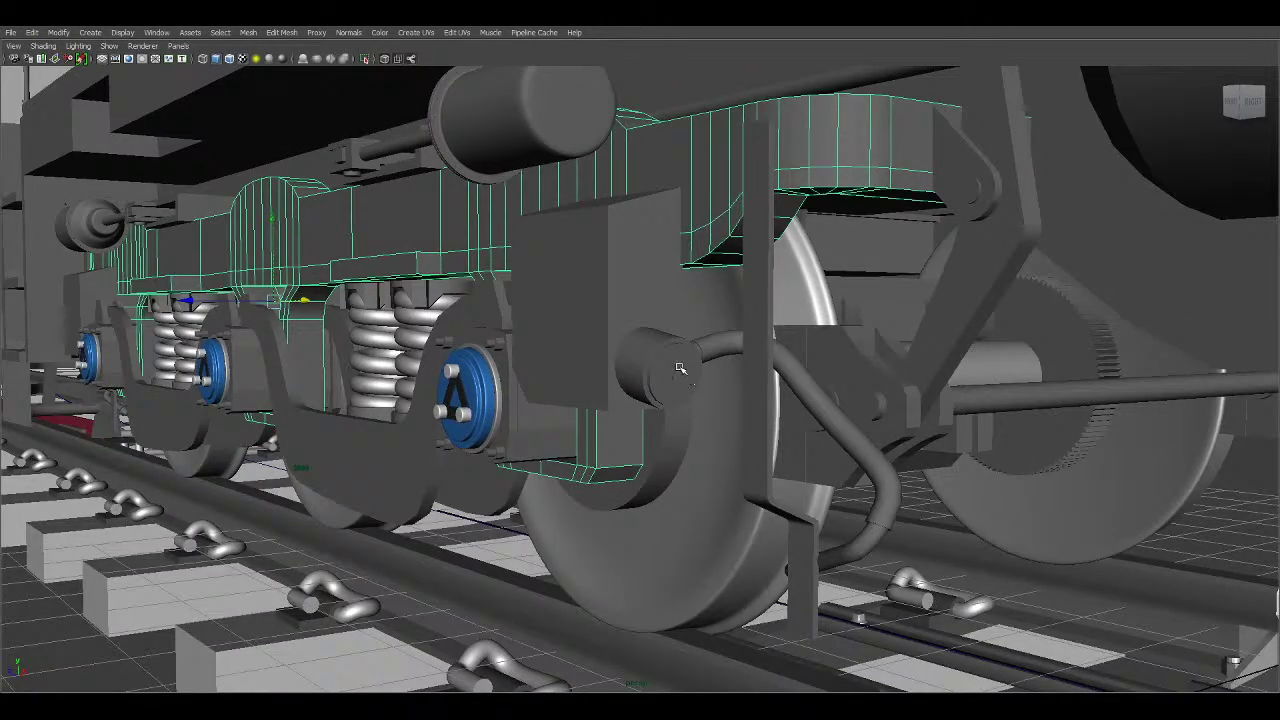
Select the box with its curved pipe and bracket beside the end wheel and examine it up close.
click(812, 374)
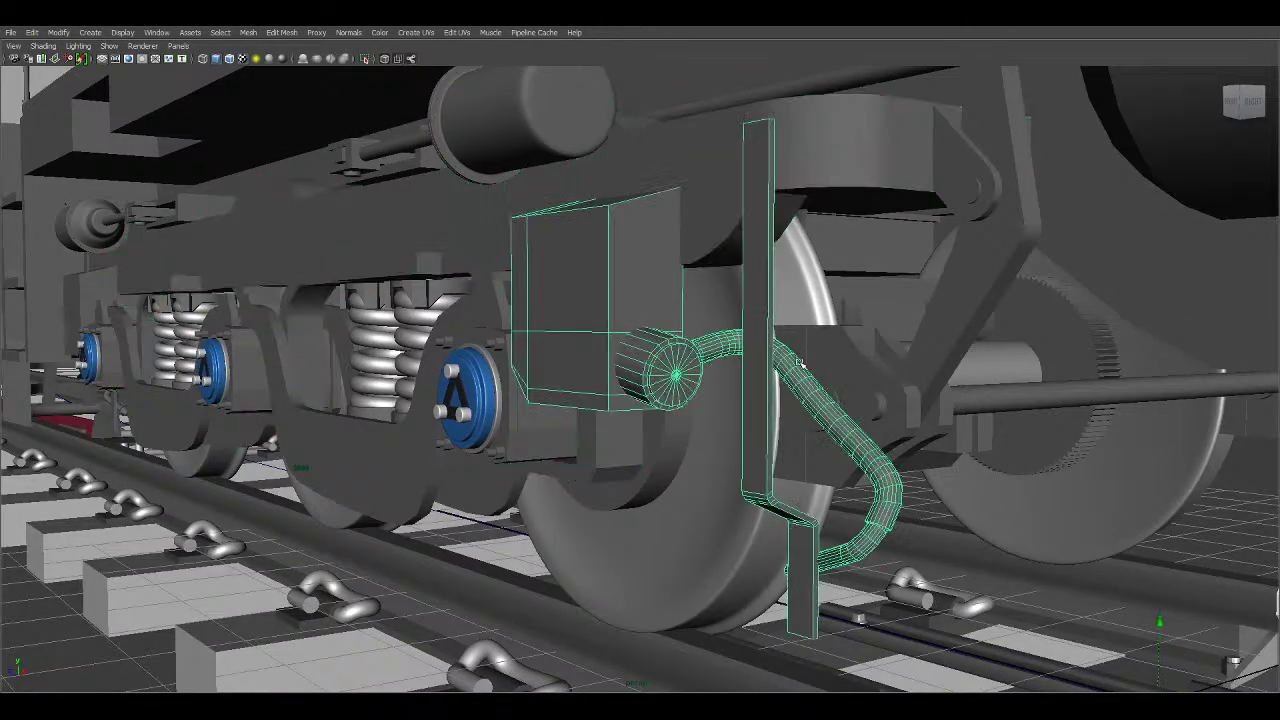
alt+right_drag(742, 431, 780, 431)
alt+middle_drag(748, 470, 734, 408)
alt+drag(734, 408, 743, 411)
alt+middle_drag(743, 411, 710, 409)
alt+right_drag(710, 409, 890, 495)
alt+middle_drag(890, 495, 815, 383)
alt+right_drag(756, 407, 737, 285)
alt+middle_drag(737, 285, 753, 372)
scroll(695, 452, down, 4)
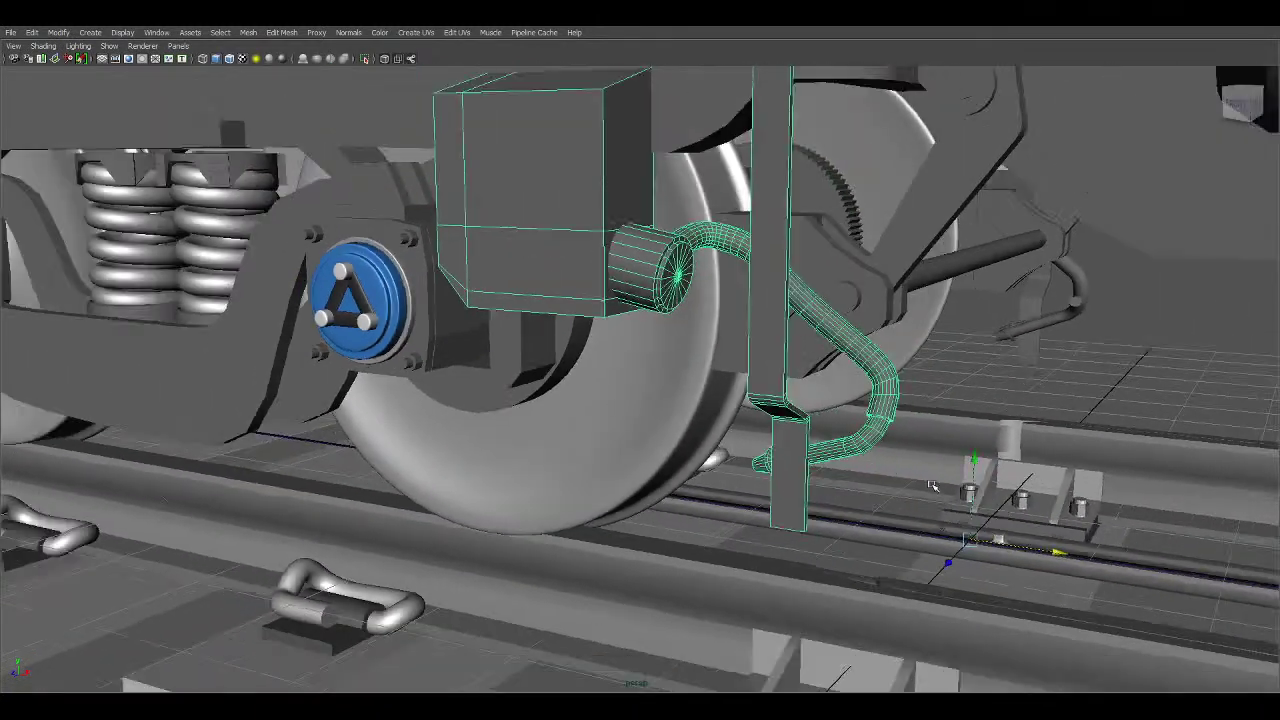
scroll(848, 466, up, 2)
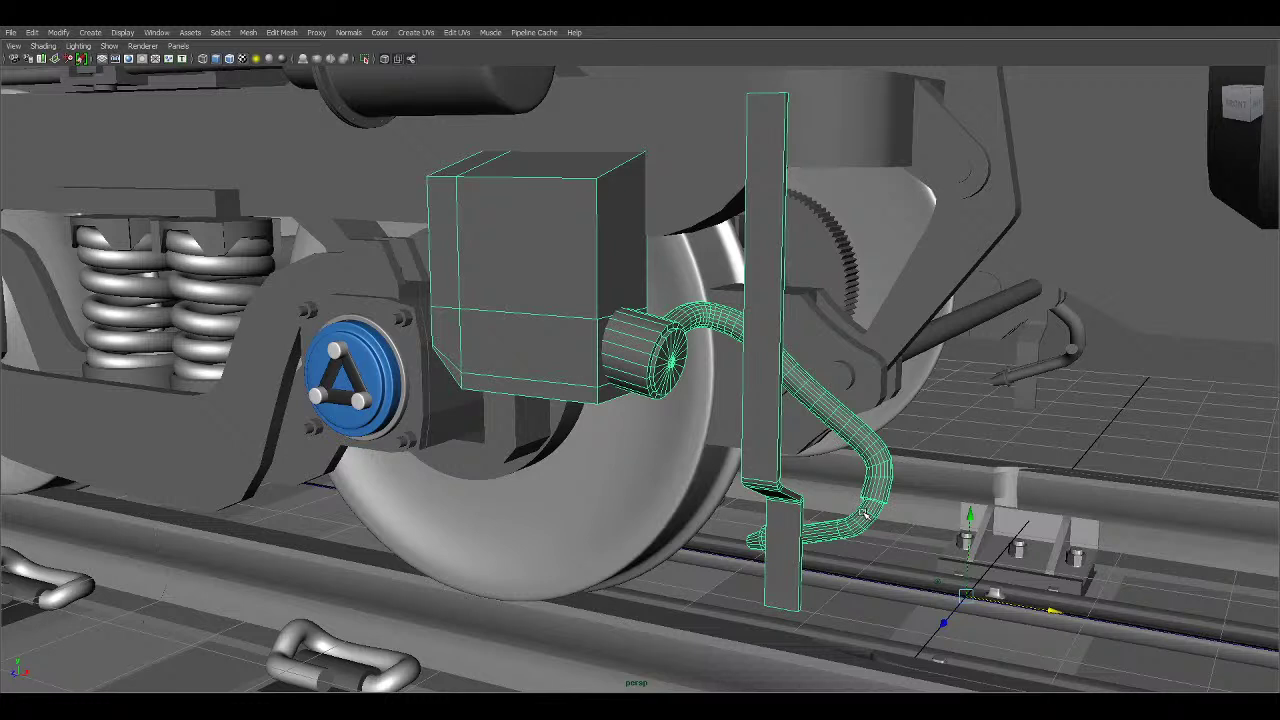
alt+middle_drag(793, 501, 722, 560)
alt+right_drag(740, 466, 754, 485)
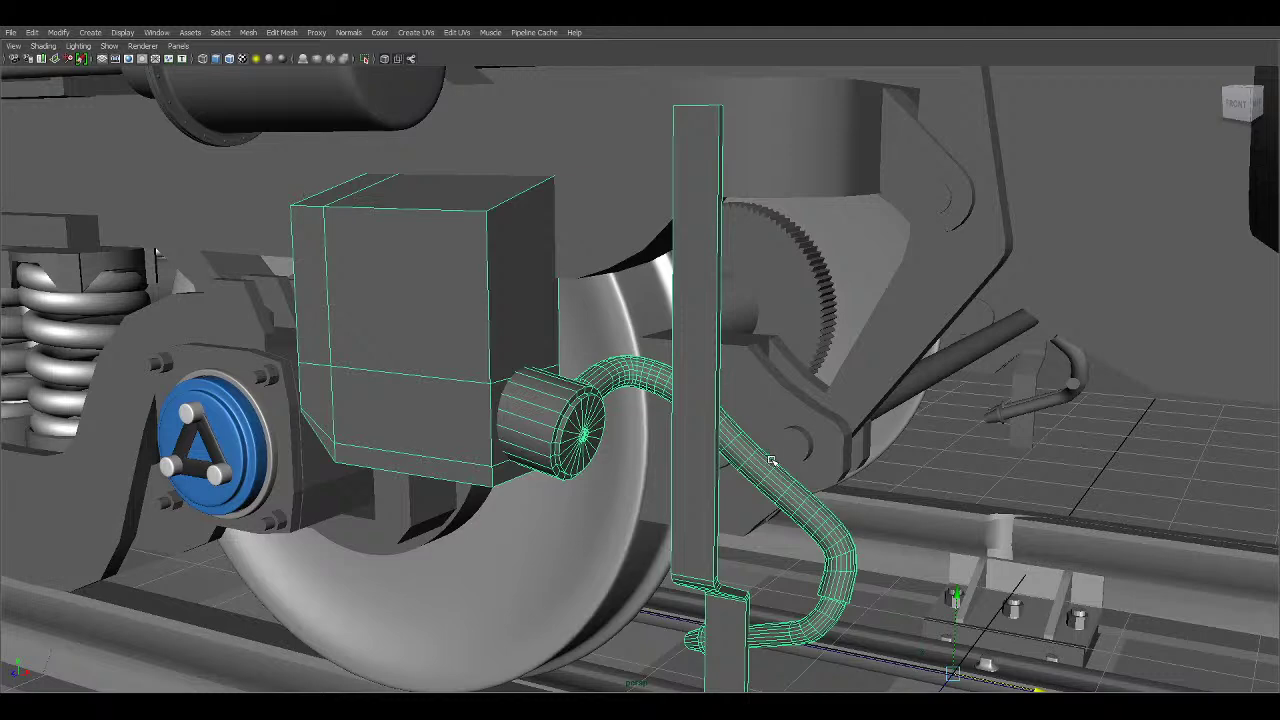
Examine the brake linkage plates and rod behind the selected curved pipe.
alt+drag(926, 437, 678, 421)
scroll(706, 454, up, 2)
alt+middle_drag(714, 376, 722, 462)
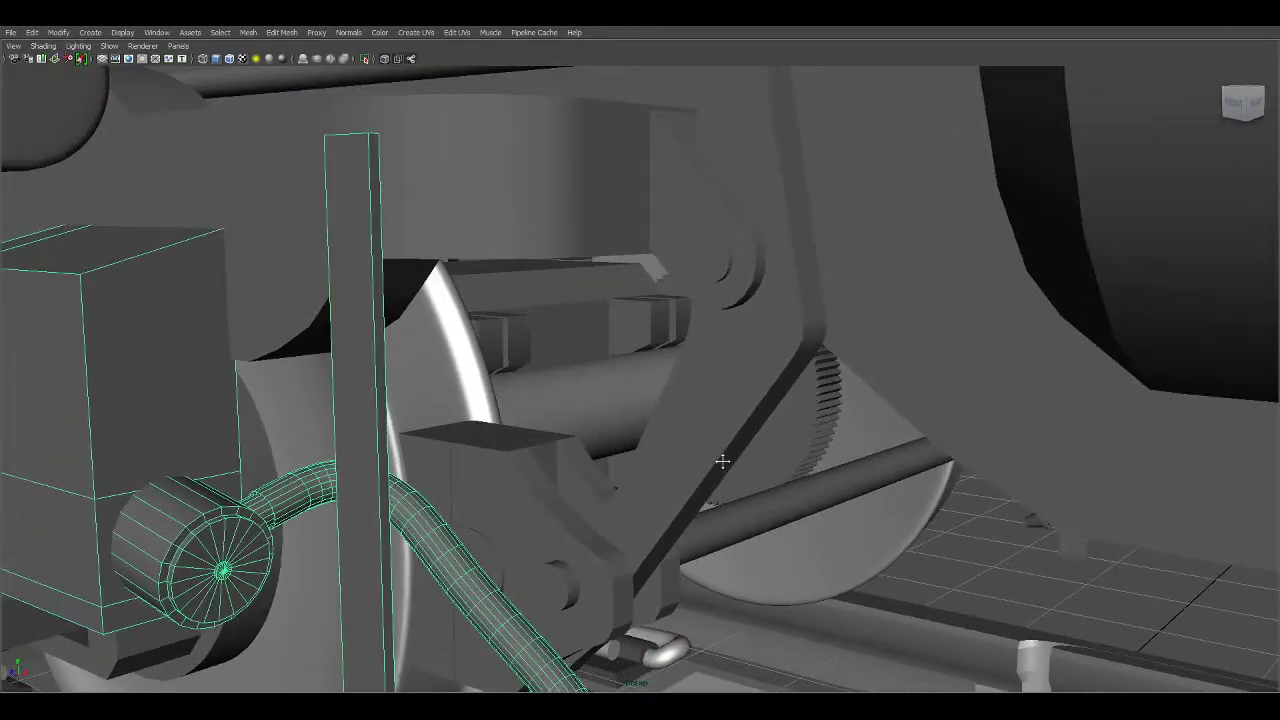
alt+right_drag(752, 429, 668, 423)
alt+middle_drag(668, 423, 711, 386)
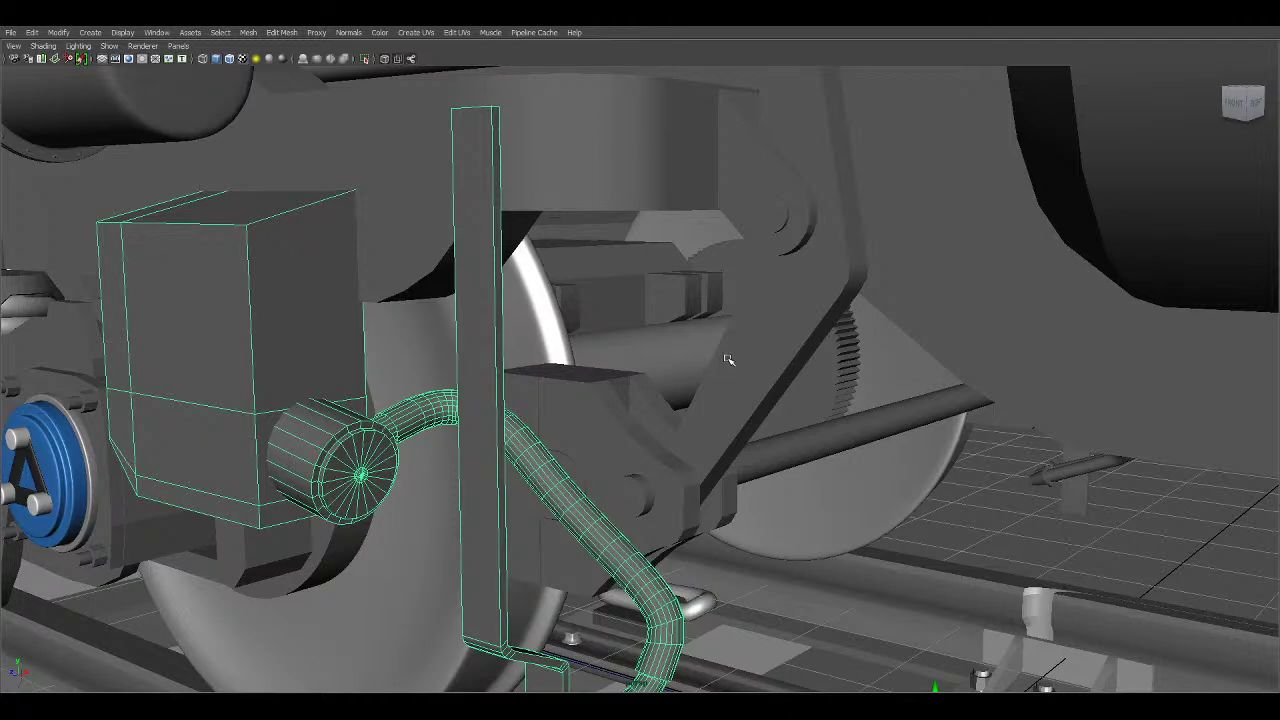
alt+middle_drag(661, 343, 732, 298)
alt+right_drag(732, 298, 598, 396)
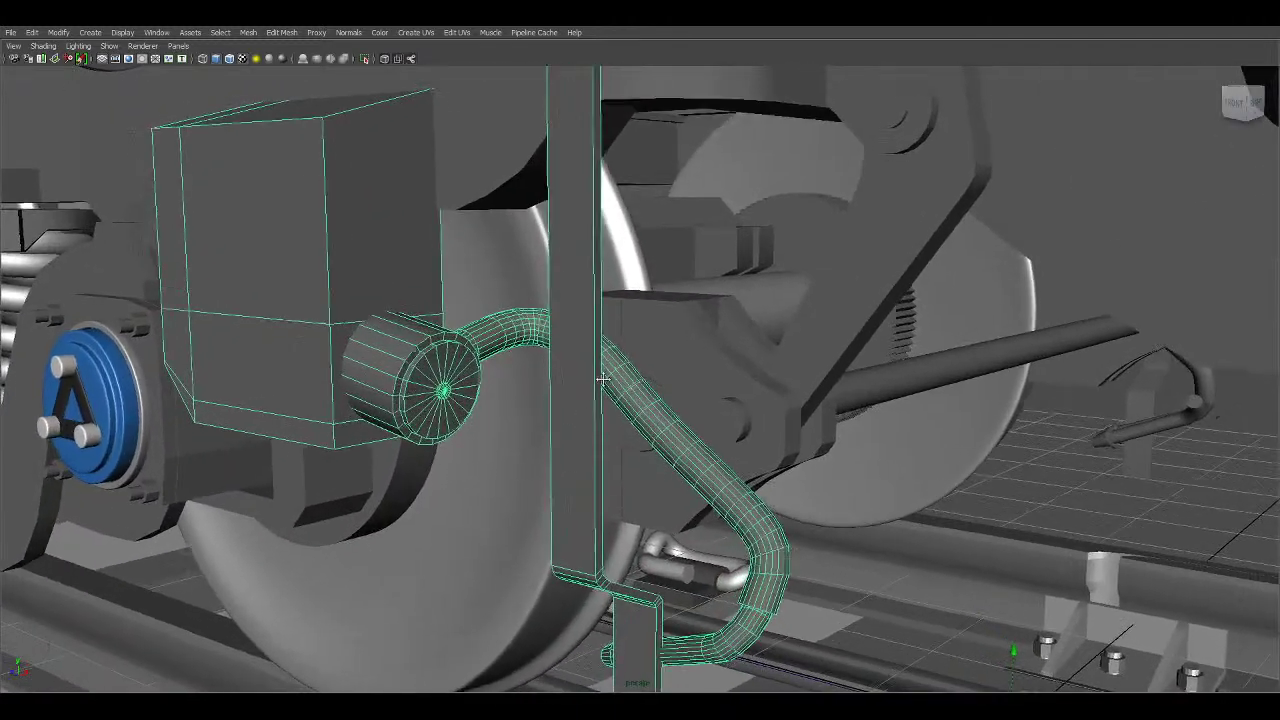
scroll(597, 397, up, 3)
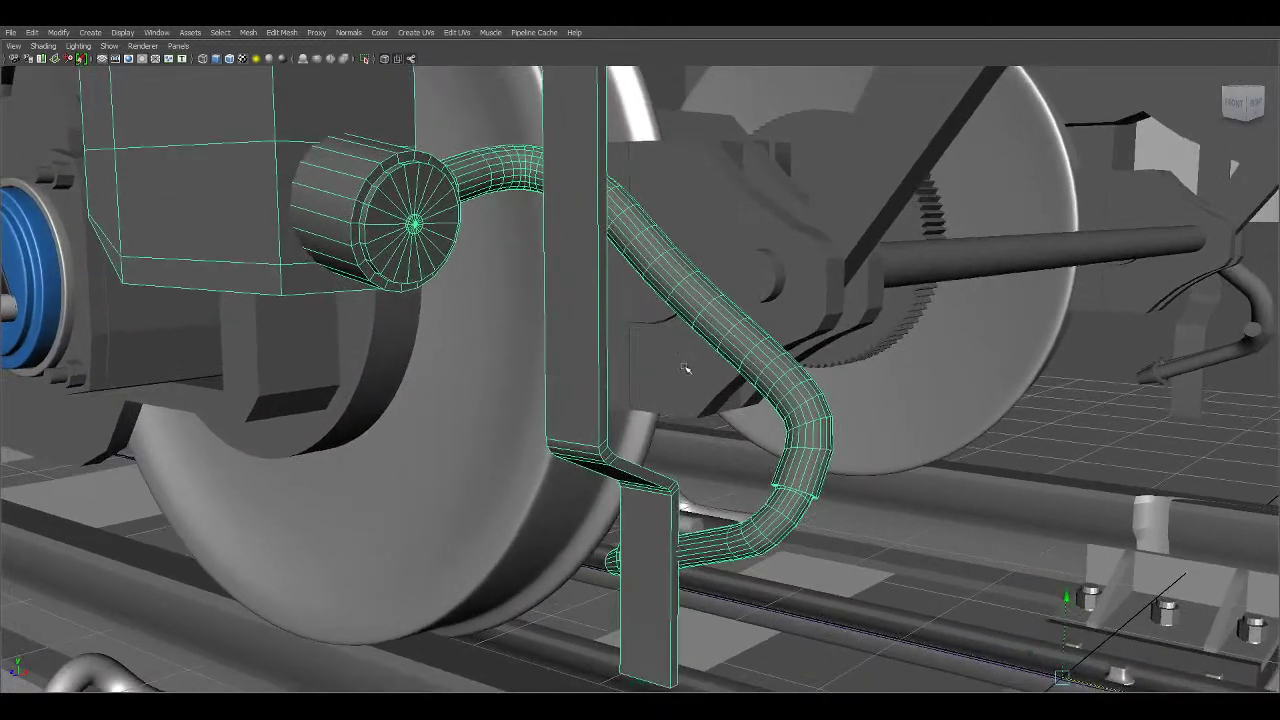
Survey the locomotive's side and the underframe tank, ending with a close view of the selected pipe assembly.
scroll(678, 368, down, 6)
scroll(656, 313, down, 4)
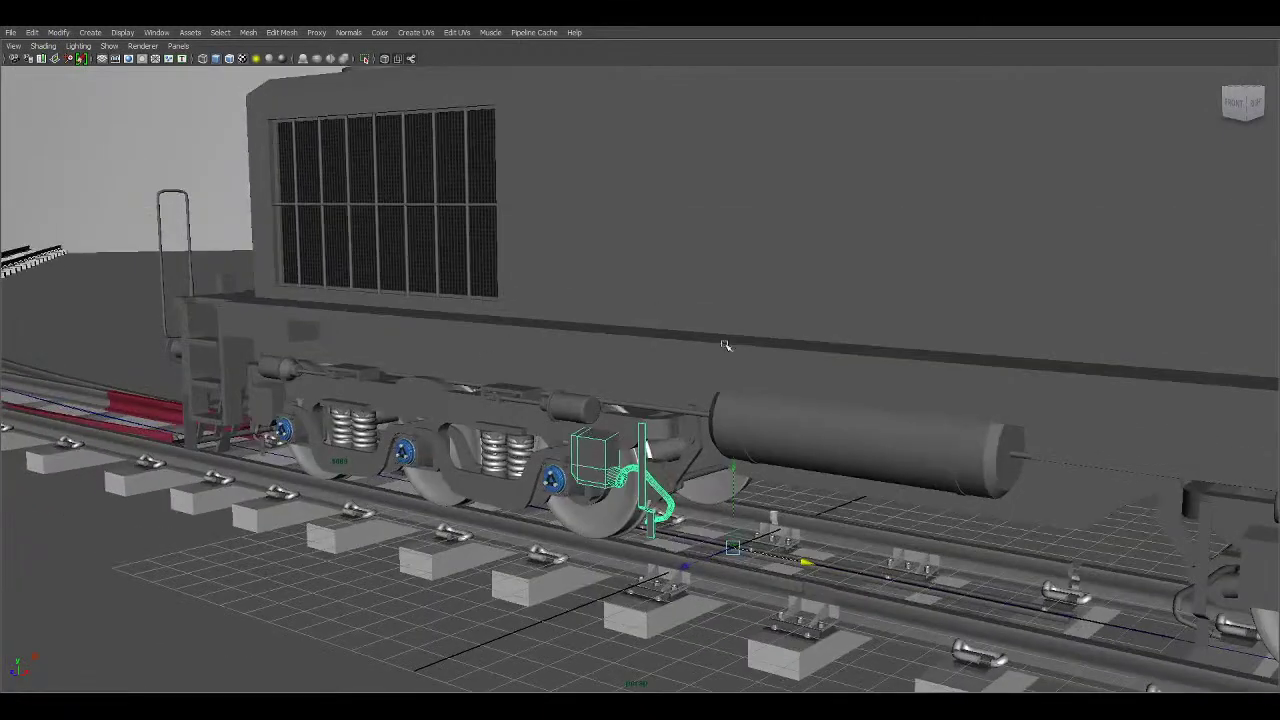
scroll(656, 312, down, 3)
alt+middle_drag(911, 386, 680, 386)
alt+right_drag(760, 340, 955, 426)
alt+middle_drag(955, 426, 826, 395)
alt+middle_drag(790, 460, 560, 223)
alt+middle_drag(1190, 485, 744, 435)
alt+middle_drag(894, 449, 906, 583)
alt+middle_drag(820, 230, 891, 511)
alt+middle_drag(740, 250, 945, 315)
alt+right_drag(760, 354, 614, 354)
alt+middle_drag(230, 385, 671, 263)
alt+right_drag(606, 449, 800, 499)
alt+middle_drag(800, 499, 764, 298)
alt+right_drag(606, 446, 659, 446)
alt+middle_drag(735, 430, 757, 431)
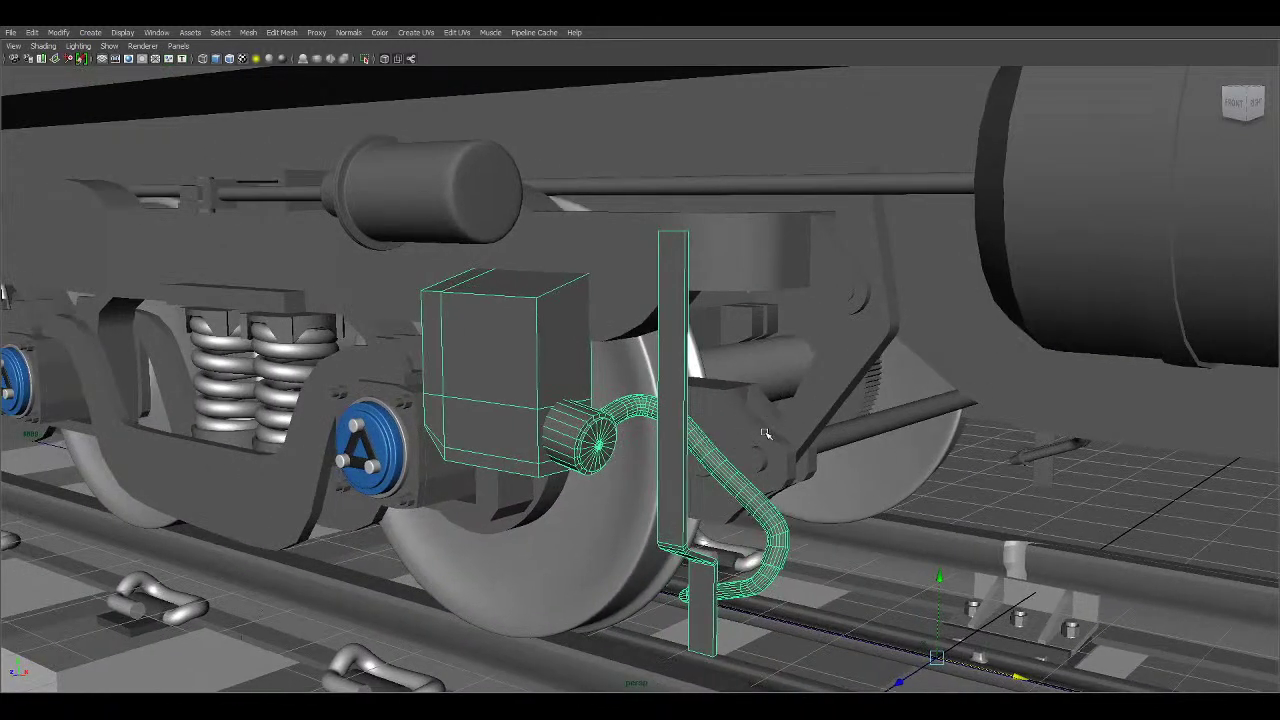
Examine the area behind the end wheel, moving past the linkage toward the toothed gear on the axle.
alt+middle_drag(679, 406, 677, 394)
alt+right_drag(677, 394, 717, 447)
alt+drag(717, 447, 631, 468)
alt+right_drag(631, 468, 684, 494)
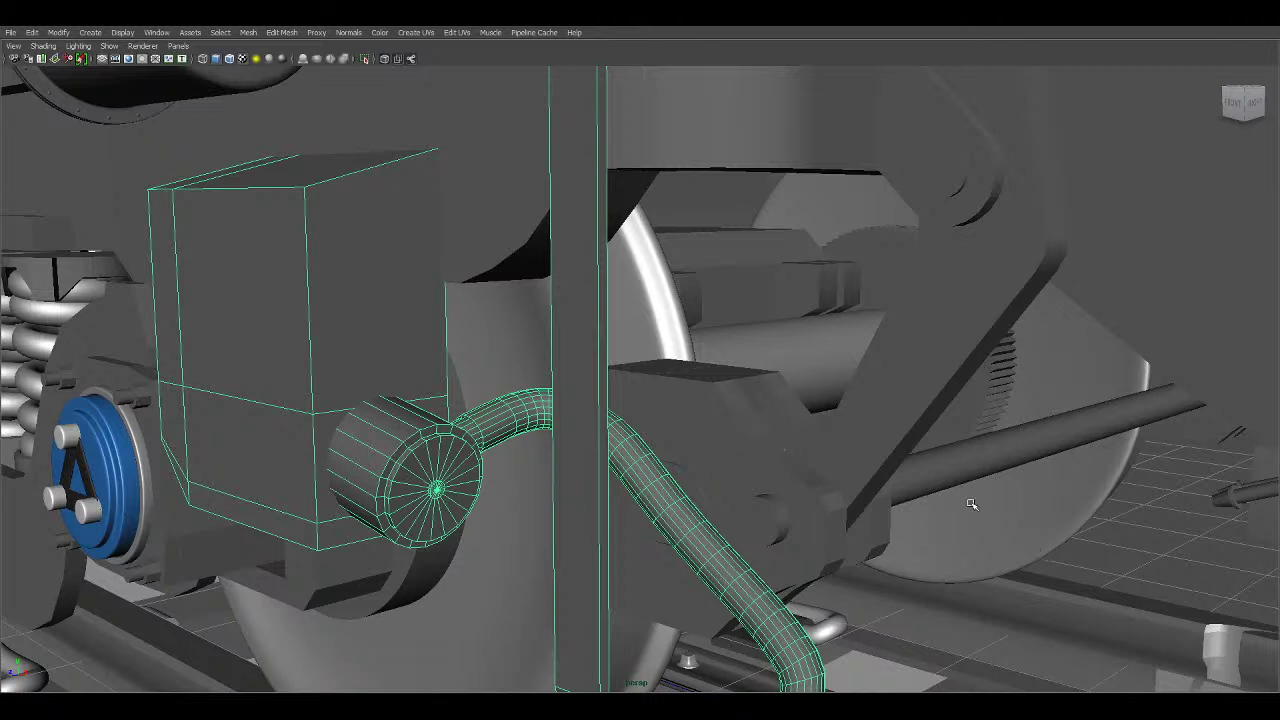
scroll(900, 482, up, 3)
scroll(900, 490, down, 2)
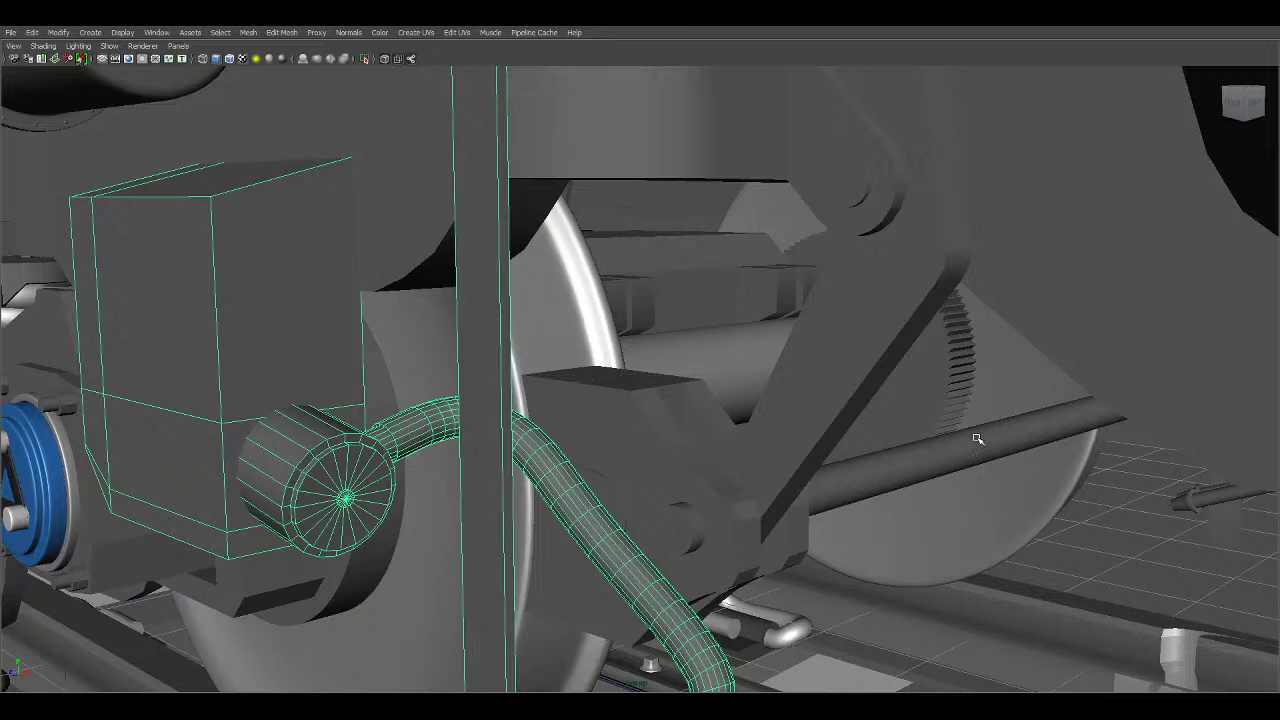
alt+drag(977, 443, 816, 405)
alt+right_drag(816, 405, 943, 554)
alt+drag(943, 554, 893, 542)
alt+right_drag(817, 484, 887, 539)
alt+middle_drag(850, 528, 820, 546)
alt+drag(802, 346, 706, 391)
alt+right_drag(782, 351, 895, 415)
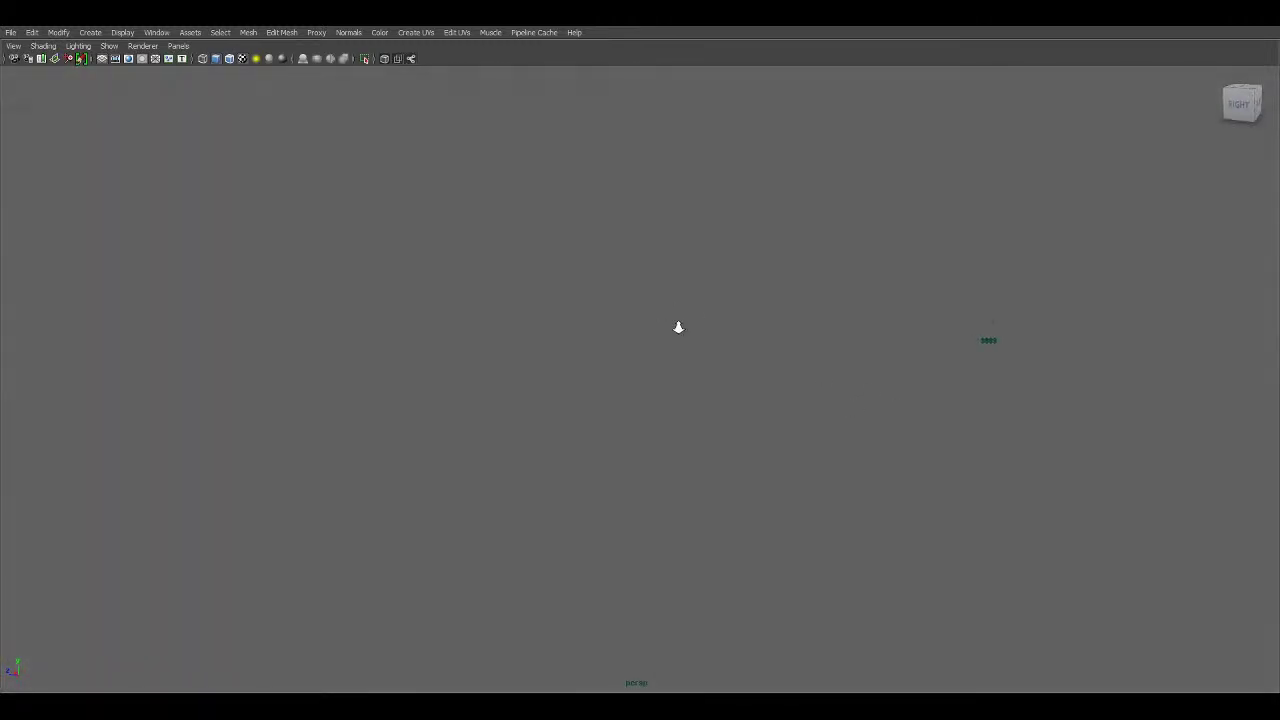
Examine the teeth of the large axle gear and the smaller gear meshing with it from several angles.
alt+right_drag(671, 320, 802, 404)
alt+middle_drag(802, 404, 40, 380)
alt+drag(843, 371, 860, 400)
alt+right_drag(860, 400, 826, 365)
alt+drag(826, 365, 845, 327)
alt+right_drag(845, 327, 935, 439)
alt+middle_drag(798, 305, 500, 630)
alt+middle_drag(857, 311, 707, 496)
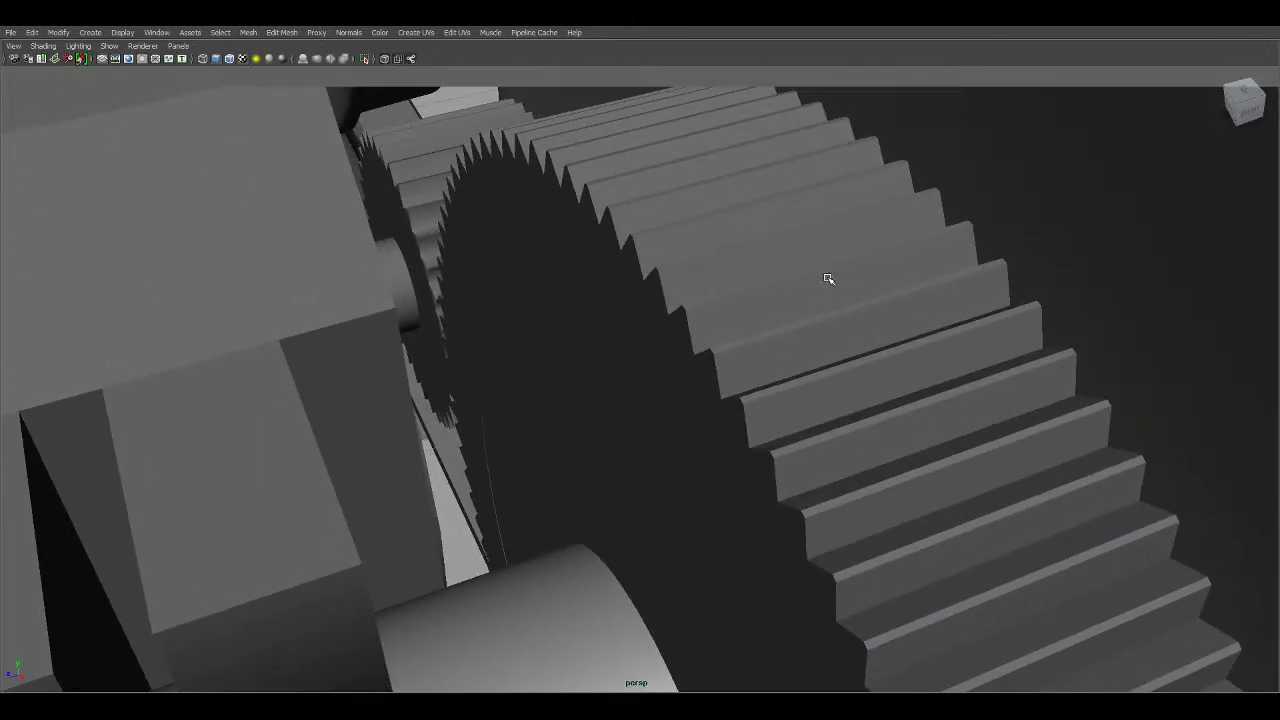
alt+drag(669, 214, 623, 494)
alt+drag(719, 275, 686, 403)
alt+drag(833, 474, 1094, 249)
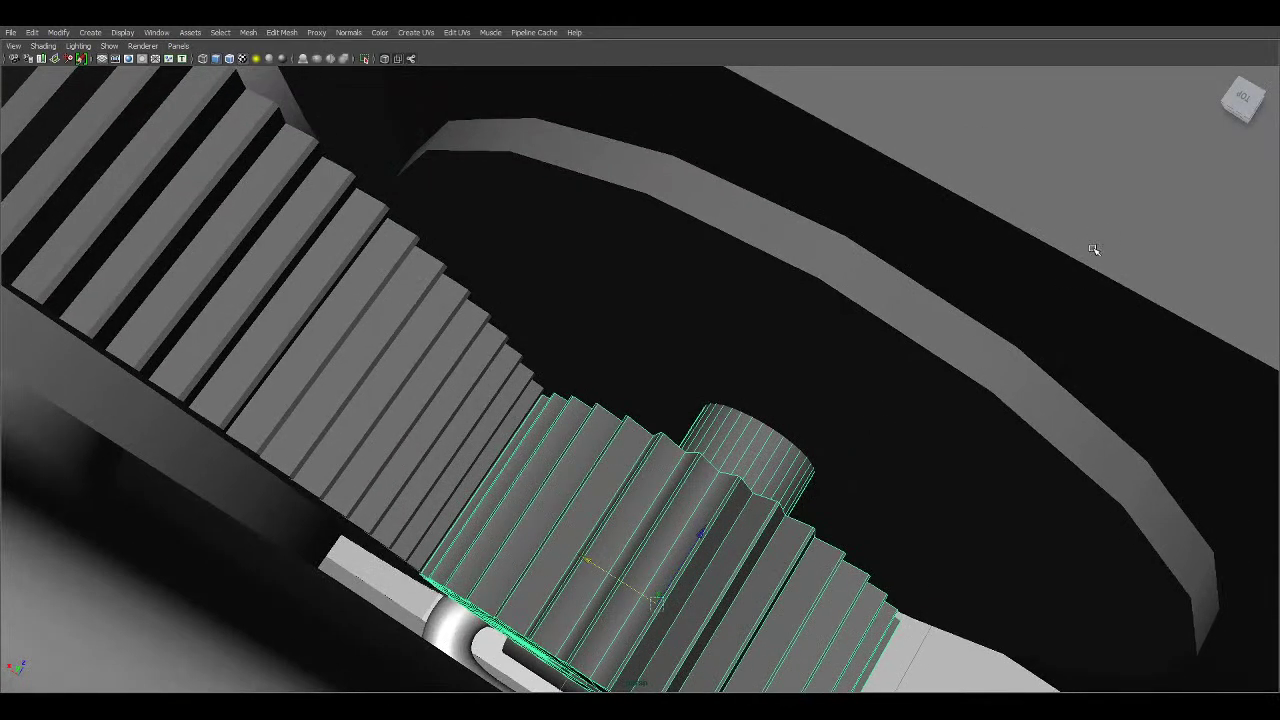
Select the dark housing around the small gear and examine it together with the neighbouring gear teeth.
click(1094, 249)
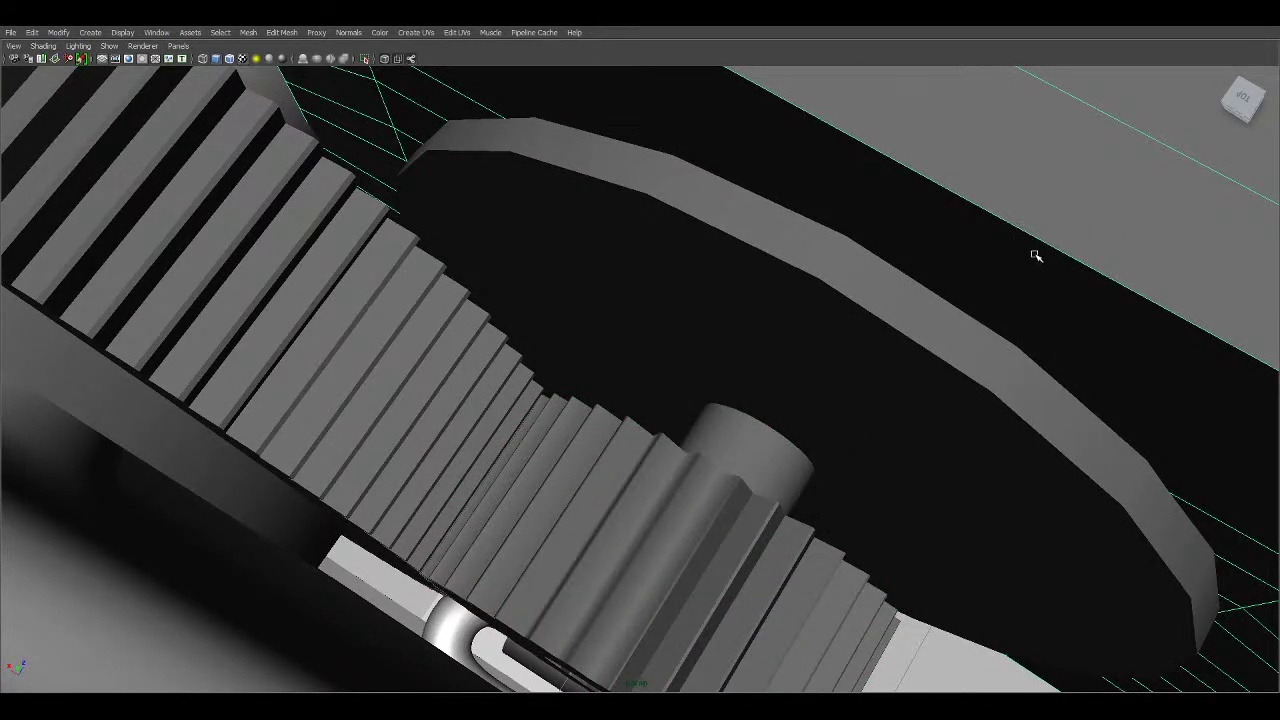
alt+drag(1023, 286, 981, 362)
alt+drag(709, 442, 789, 462)
alt+middle_drag(815, 486, 771, 417)
alt+drag(771, 417, 745, 496)
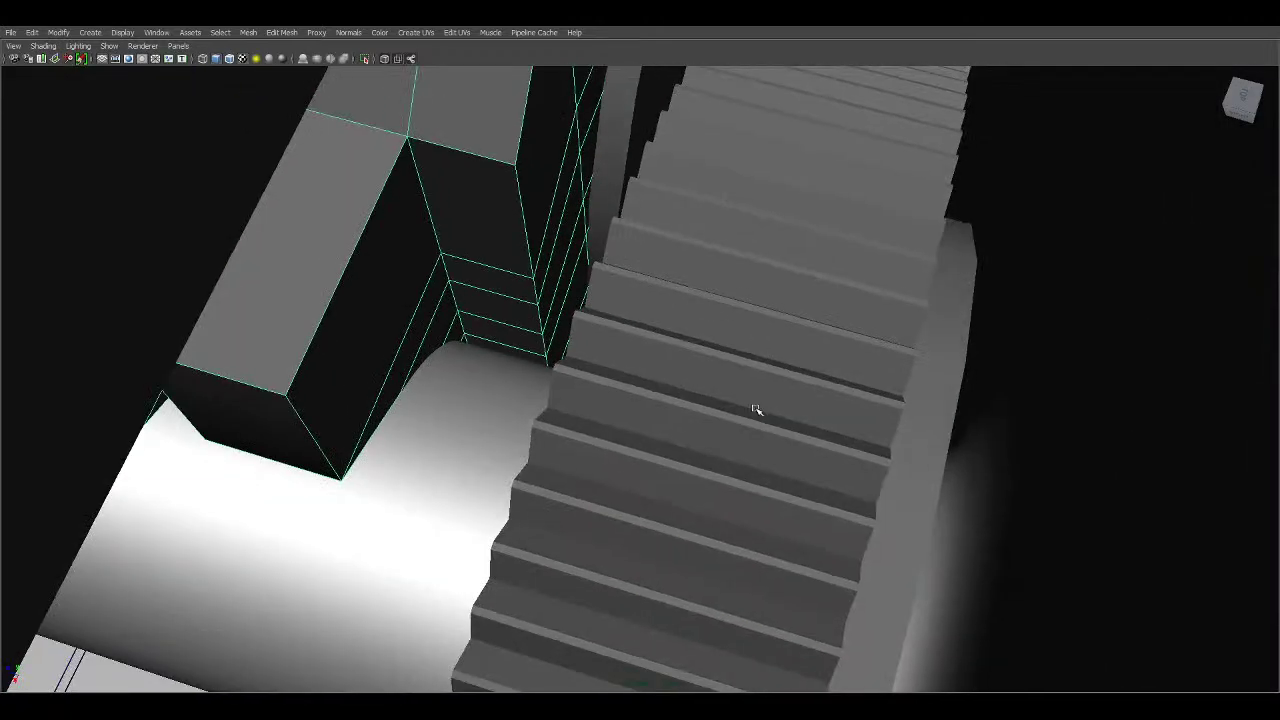
scroll(780, 534, down, 3)
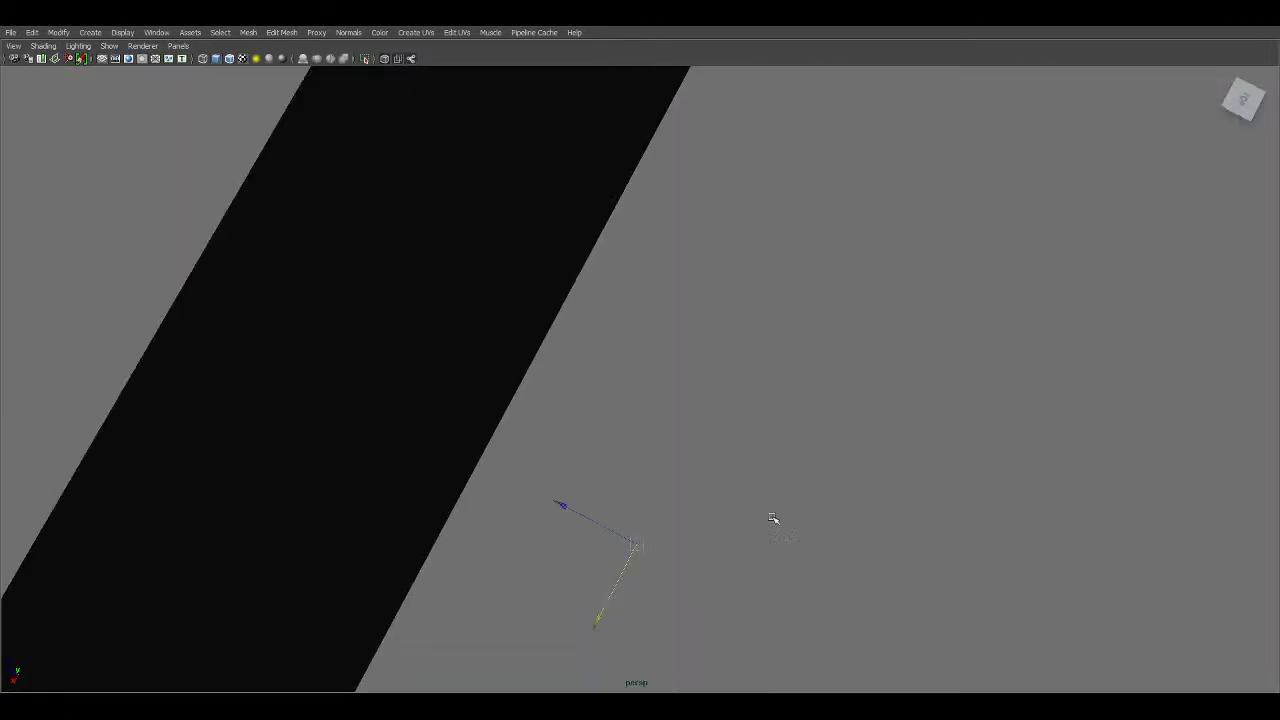
Examine the large toothed gear's rim and inner face where it meets the axle shaft.
alt+drag(780, 534, 785, 446)
alt+drag(617, 492, 754, 400)
scroll(783, 476, up, 3)
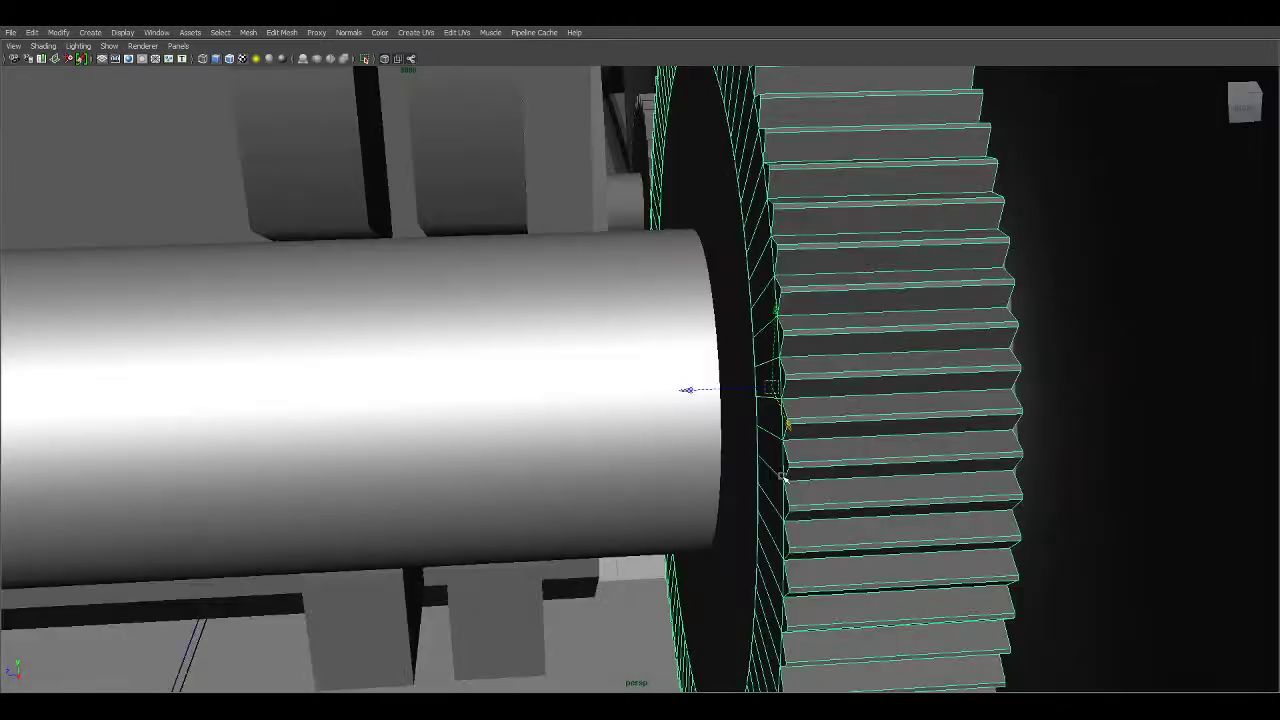
alt+drag(833, 483, 882, 344)
alt+drag(978, 622, 813, 474)
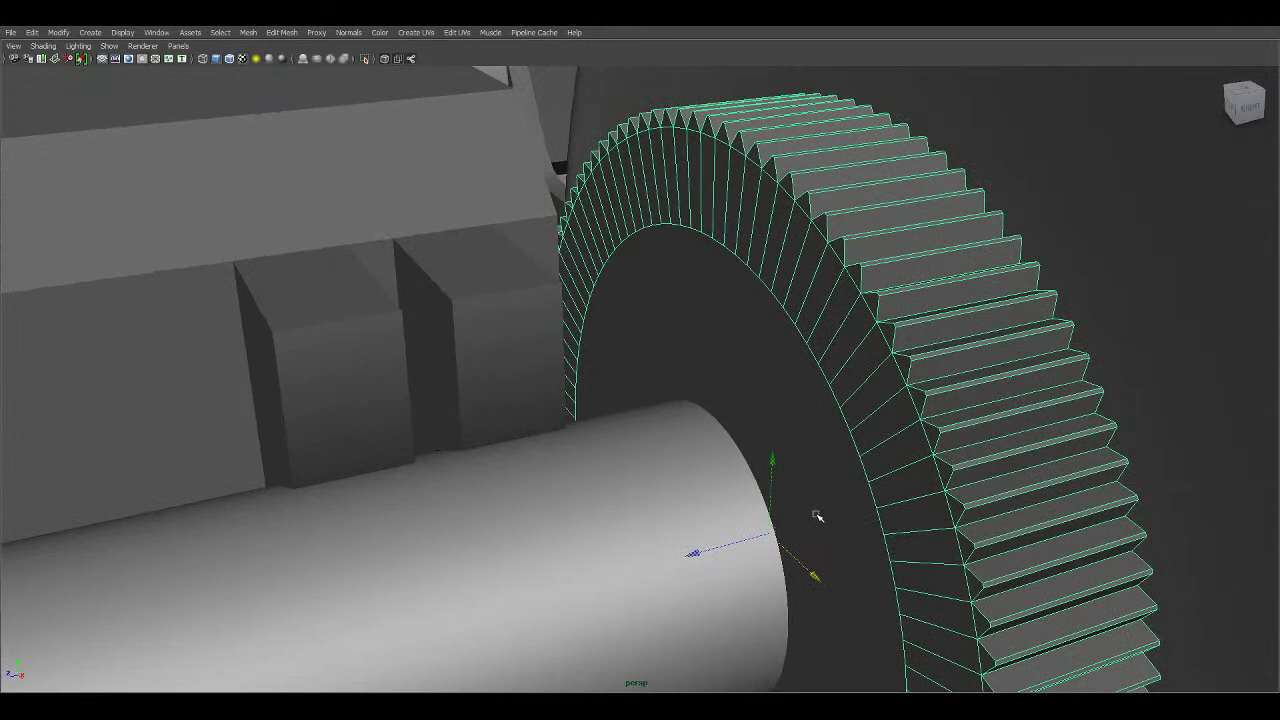
scroll(834, 477, down, 1)
scroll(803, 520, up, 1)
alt+middle_drag(730, 500, 768, 440)
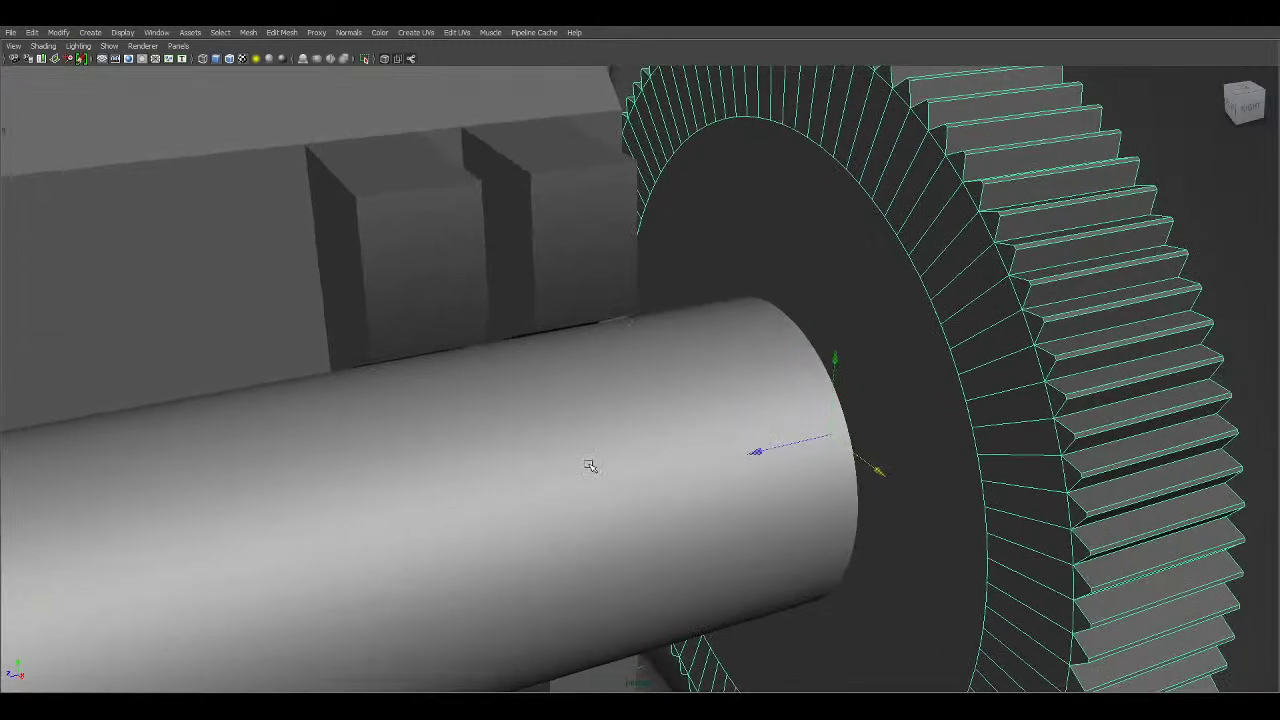
Select the wheelset by its axle and view it from outside the bogie.
click(406, 484)
scroll(440, 497, down, 1)
alt+middle_drag(440, 497, 706, 326)
scroll(449, 426, down, 1)
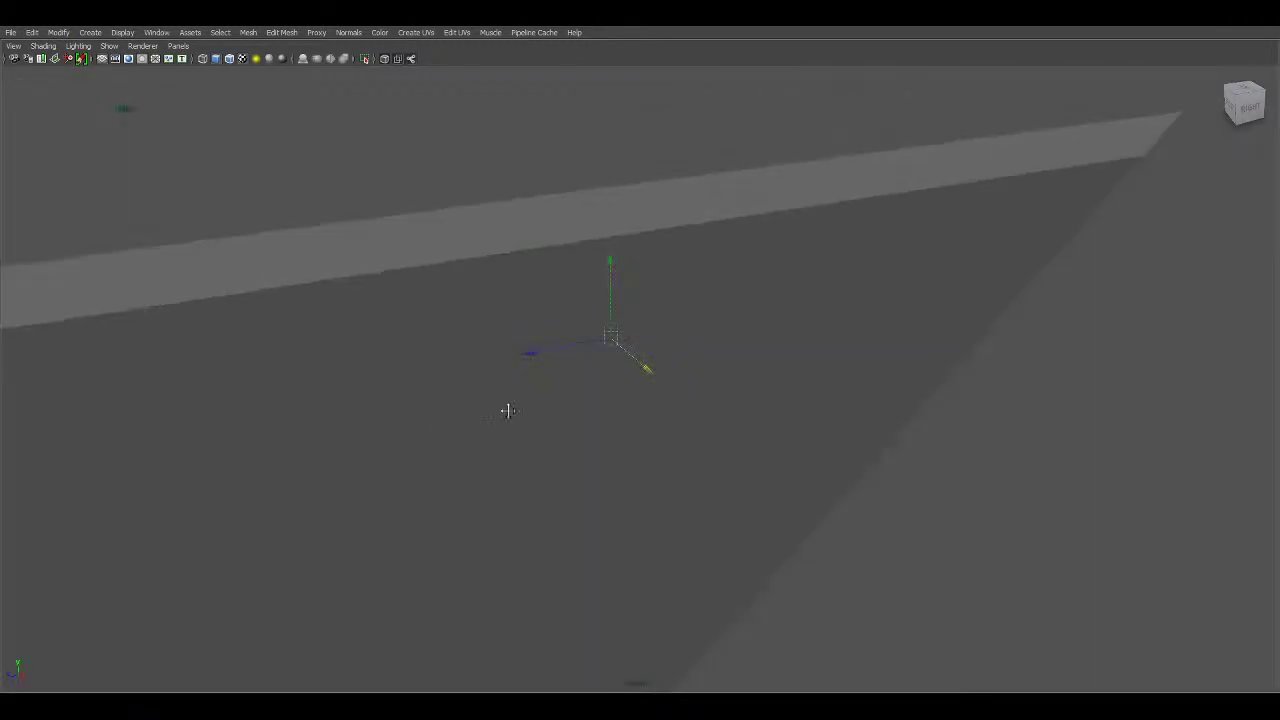
alt+middle_drag(449, 426, 708, 331)
alt+drag(707, 332, 694, 449)
alt+right_drag(694, 449, 556, 517)
scroll(466, 566, down, 3)
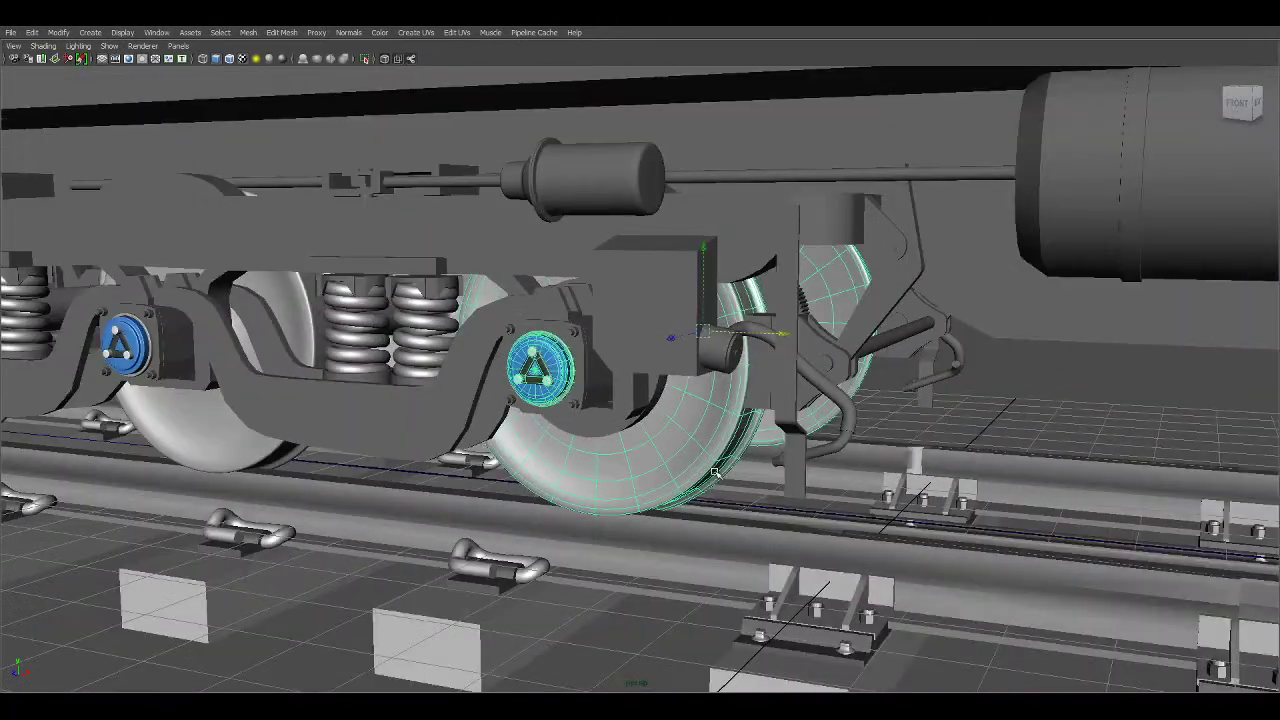
Select the brake cylinder beside the underframe tank and examine the bogie's springs, axle boxes and outer brake cylinder.
scroll(466, 566, up, 2)
alt+middle_drag(678, 300, 626, 437)
click(515, 250)
alt+middle_drag(480, 323, 650, 346)
alt+middle_drag(450, 400, 640, 387)
alt+right_drag(364, 420, 420, 418)
alt+middle_drag(372, 420, 462, 374)
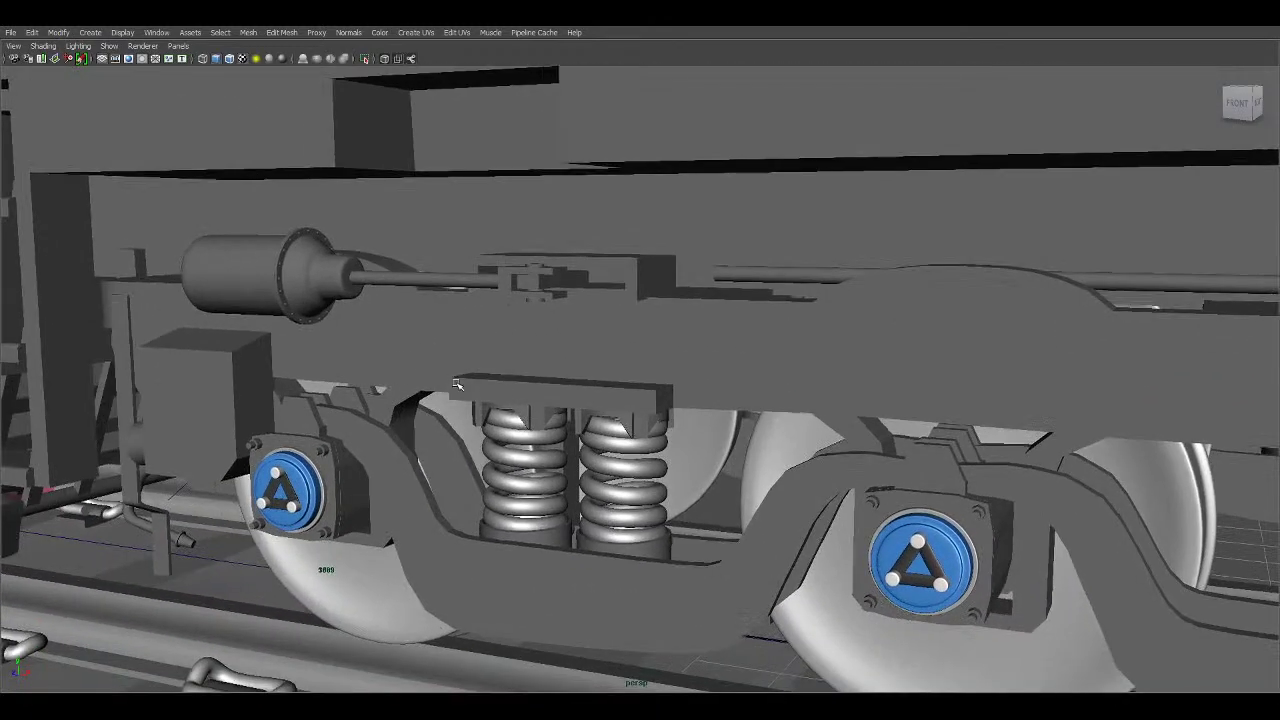
alt+right_drag(400, 406, 426, 406)
alt+middle_drag(426, 406, 537, 349)
alt+drag(335, 378, 559, 451)
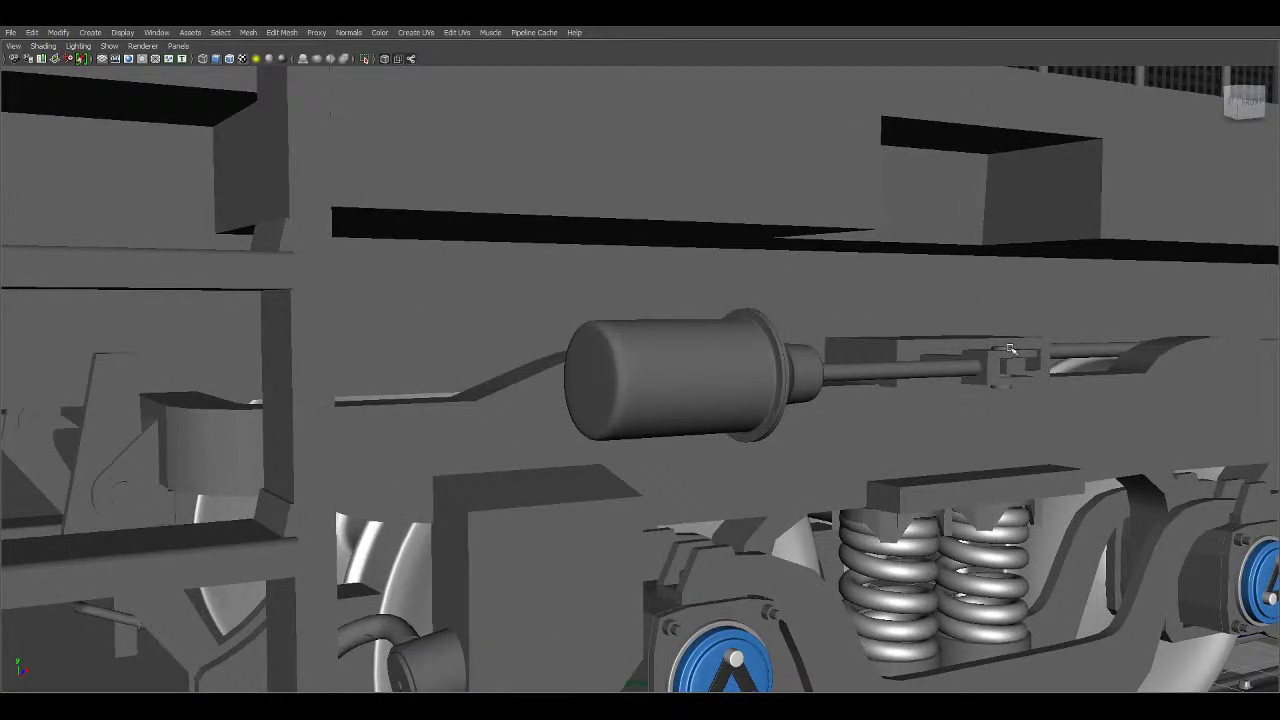
Examine the outer brake cylinder and side steps, moving around the buffer to the coupler and slatted guard at the front end.
alt+right_drag(1066, 381, 915, 363)
alt+middle_drag(727, 357, 710, 451)
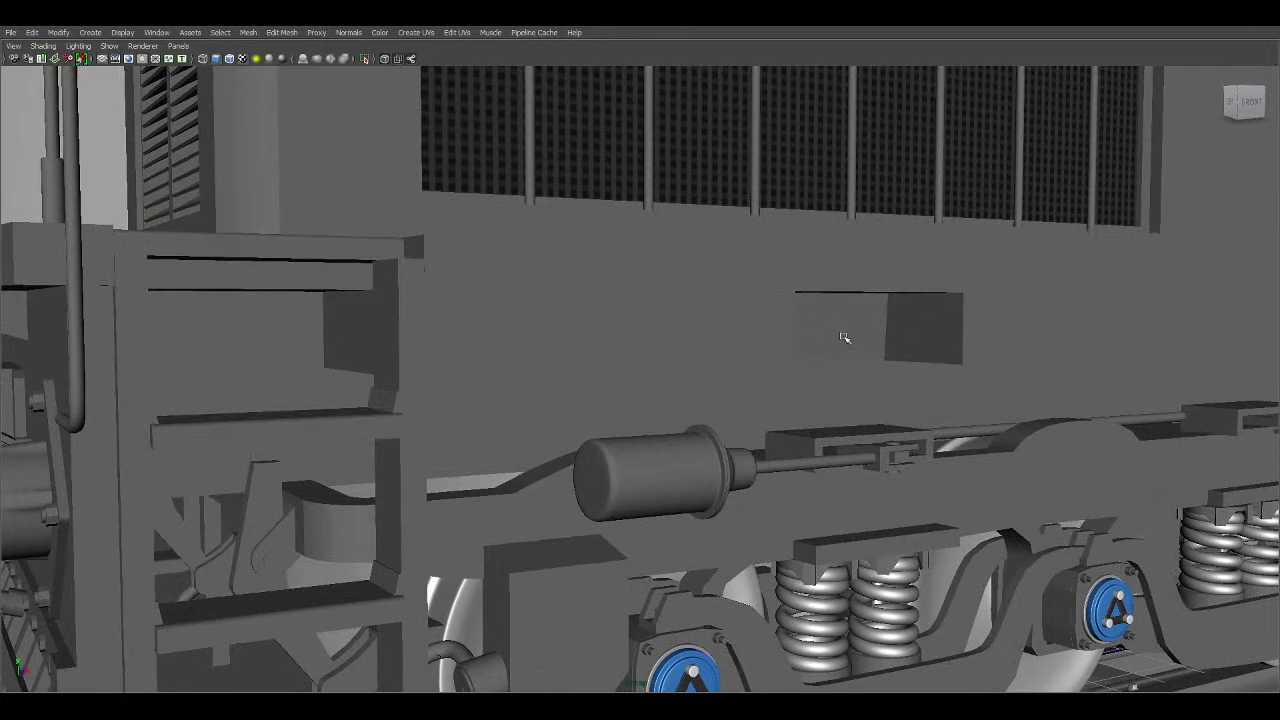
alt+drag(891, 331, 639, 333)
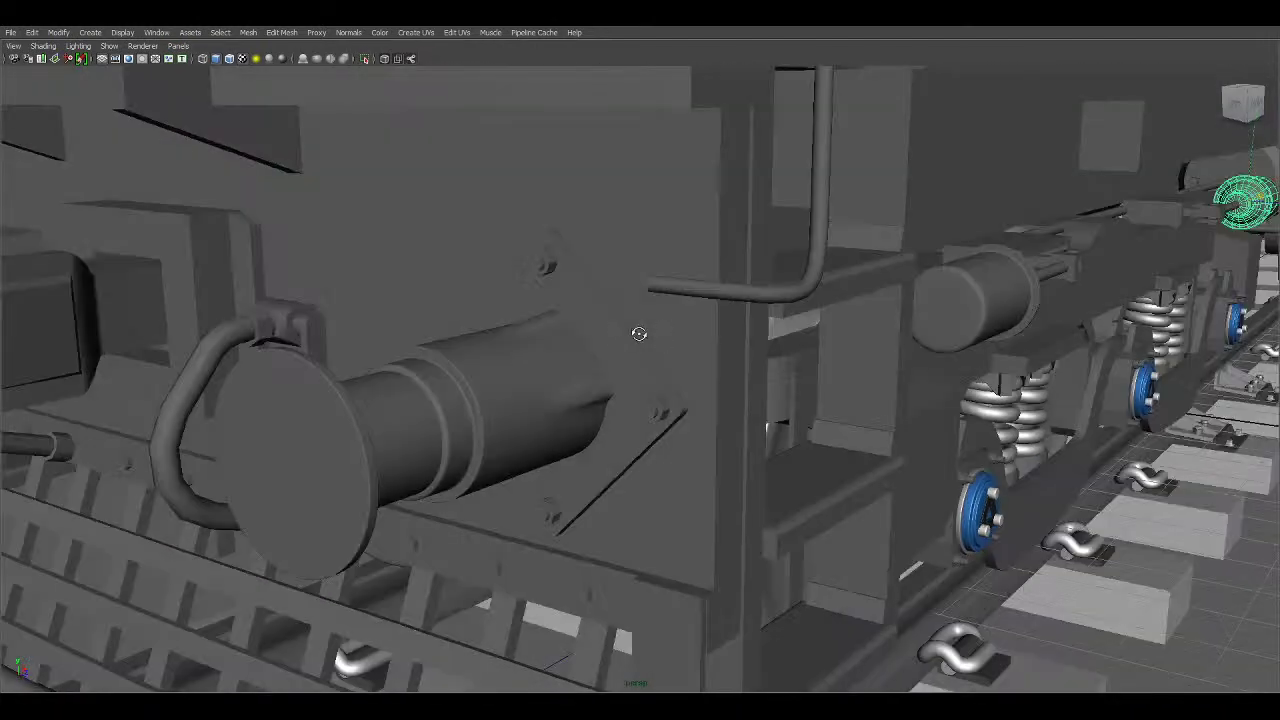
alt+right_drag(639, 333, 500, 355)
alt+middle_drag(500, 355, 705, 250)
alt+drag(435, 482, 468, 477)
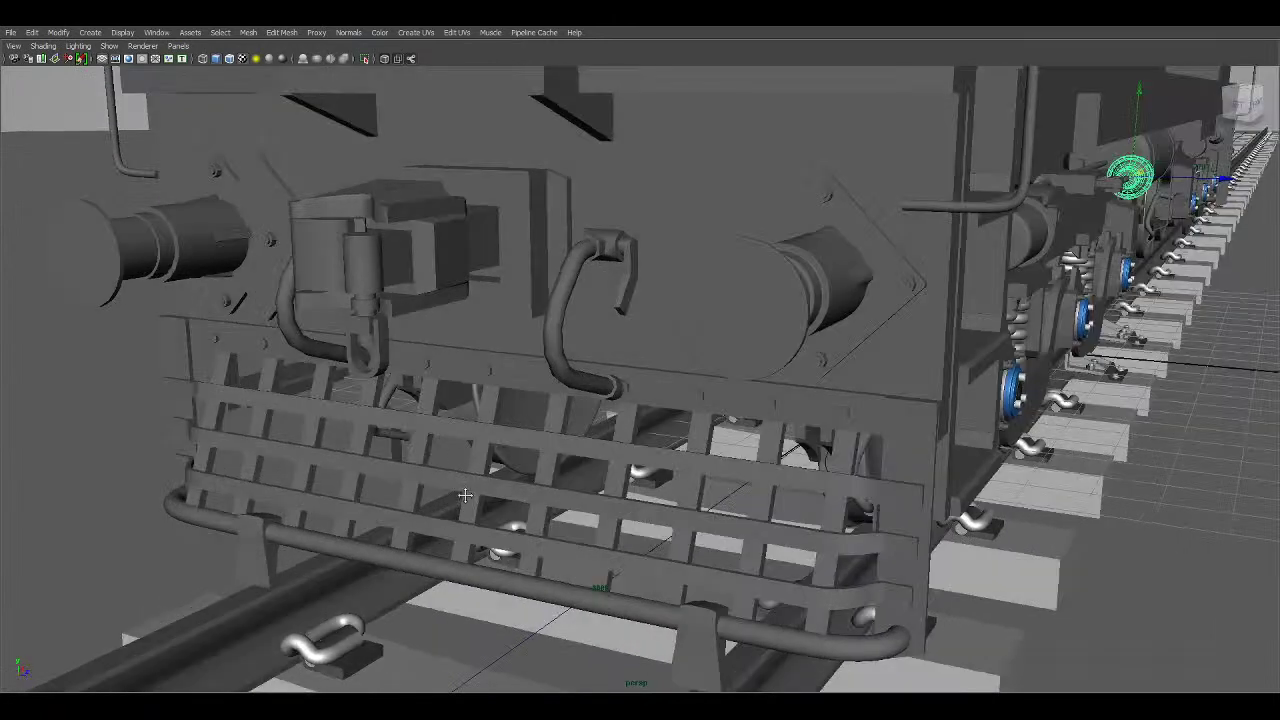
alt+middle_drag(460, 285, 441, 439)
alt+drag(441, 439, 474, 450)
alt+middle_drag(582, 476, 632, 484)
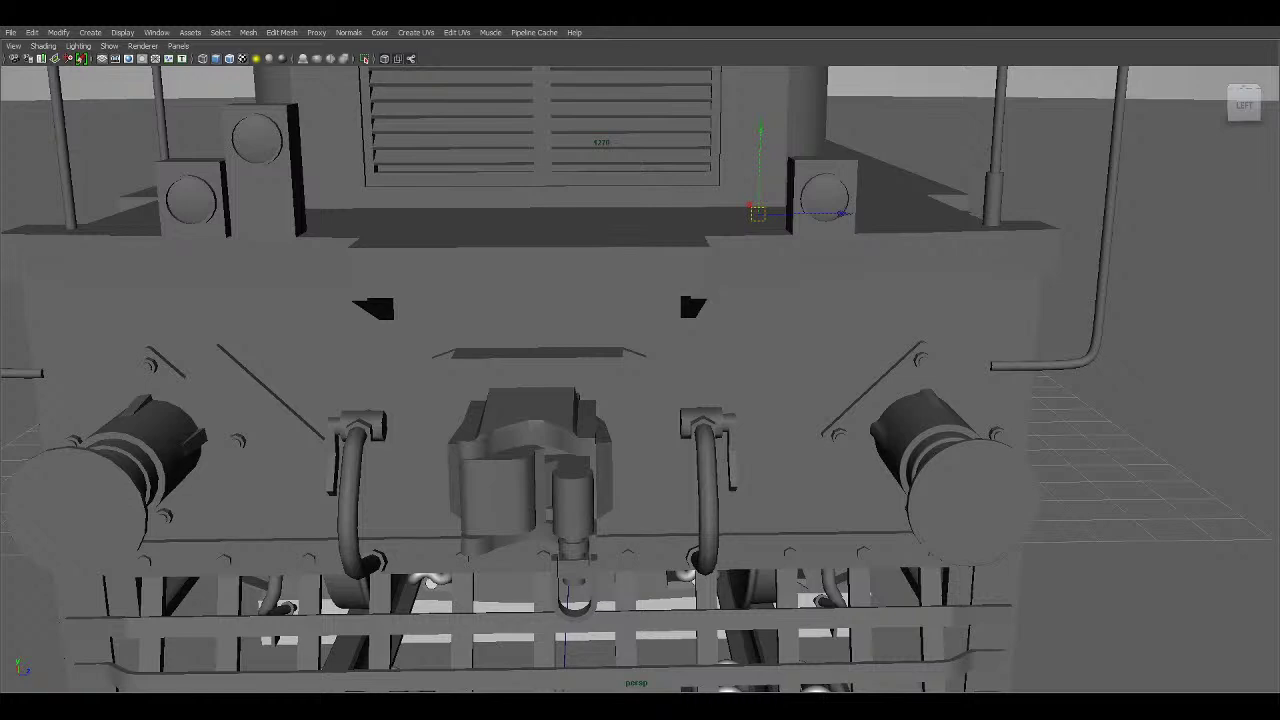
Examine the front end's coupler, hoses, lamps and buffers from straight ahead and from the corner.
alt+right_drag(855, 480, 760, 477)
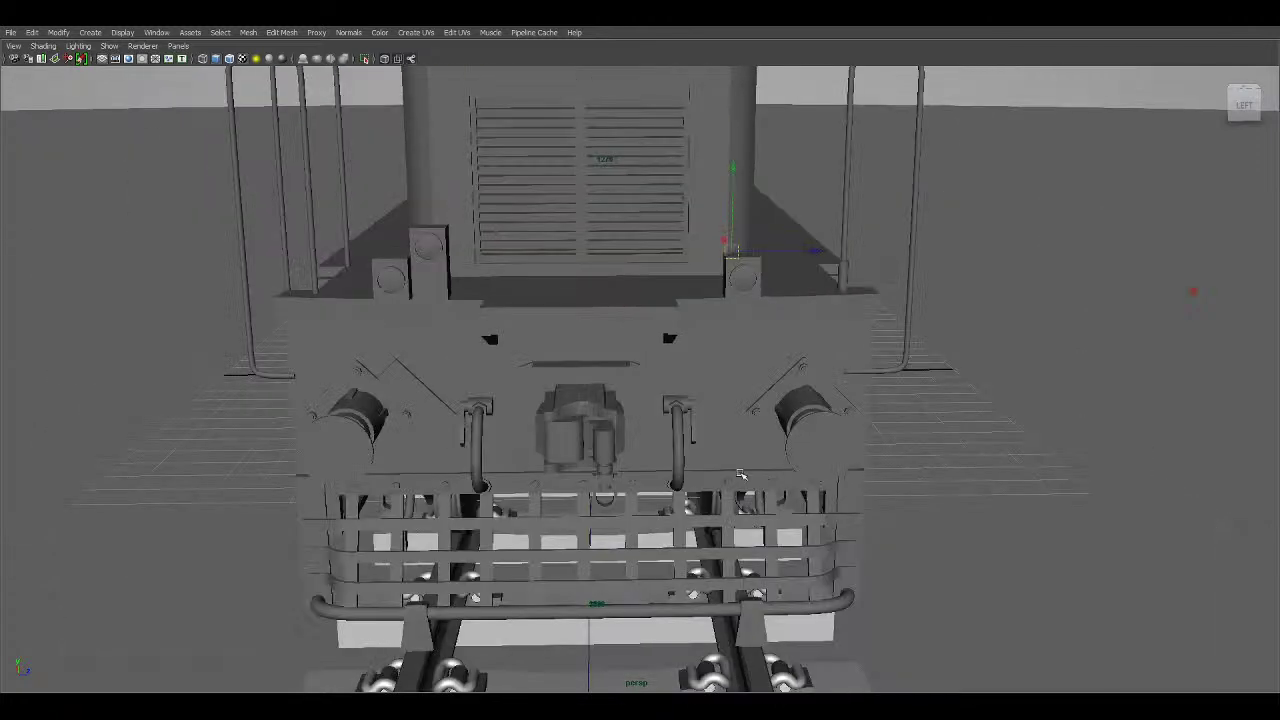
alt+drag(703, 466, 590, 482)
alt+right_drag(590, 482, 506, 423)
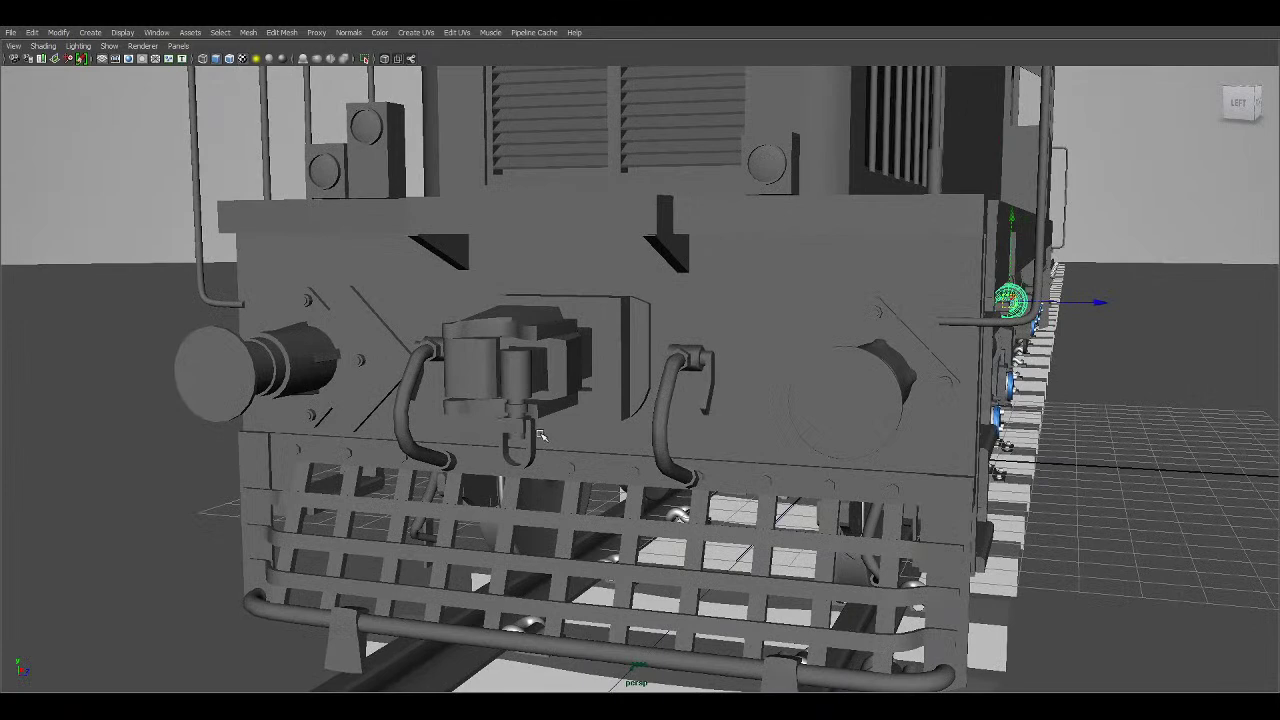
alt+middle_drag(612, 262, 550, 396)
alt+drag(644, 393, 617, 373)
alt+middle_drag(617, 372, 613, 309)
alt+drag(750, 300, 651, 326)
alt+right_drag(651, 326, 694, 406)
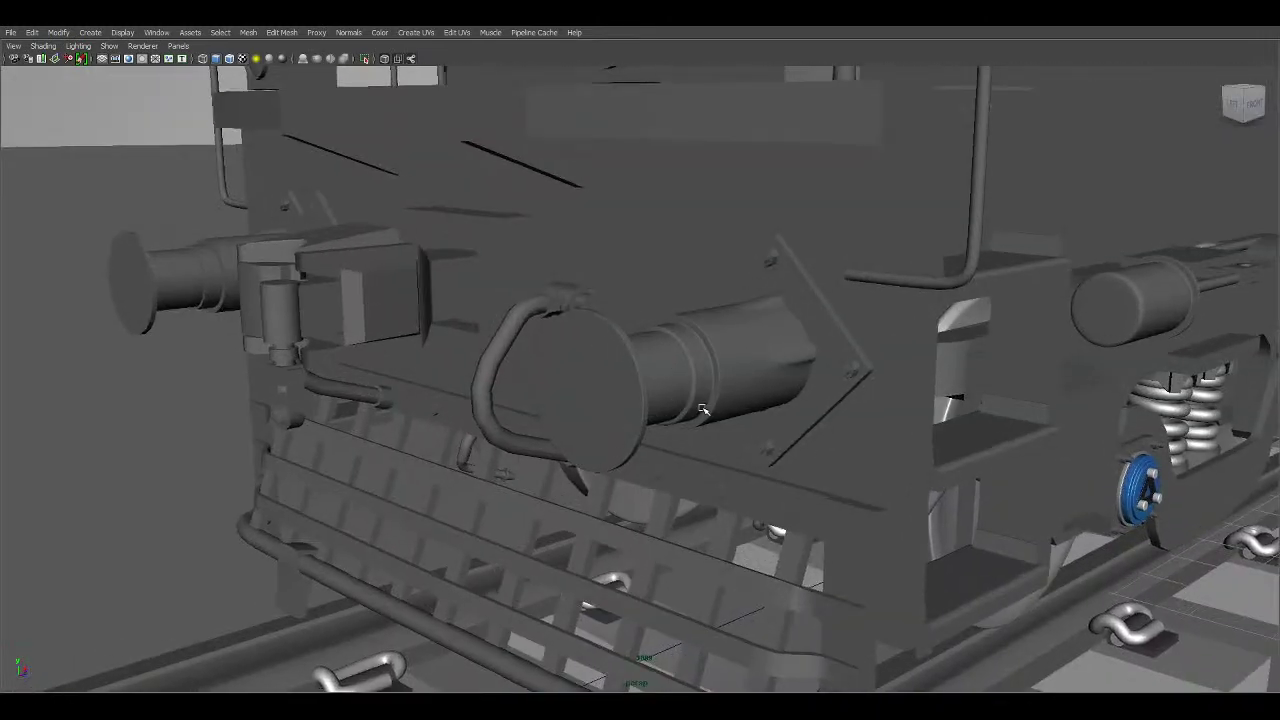
Examine the corner buffer, its mounting plate and the side steps from close up and from below.
alt+middle_drag(718, 318, 595, 374)
alt+drag(594, 373, 749, 406)
alt+middle_drag(850, 392, 820, 400)
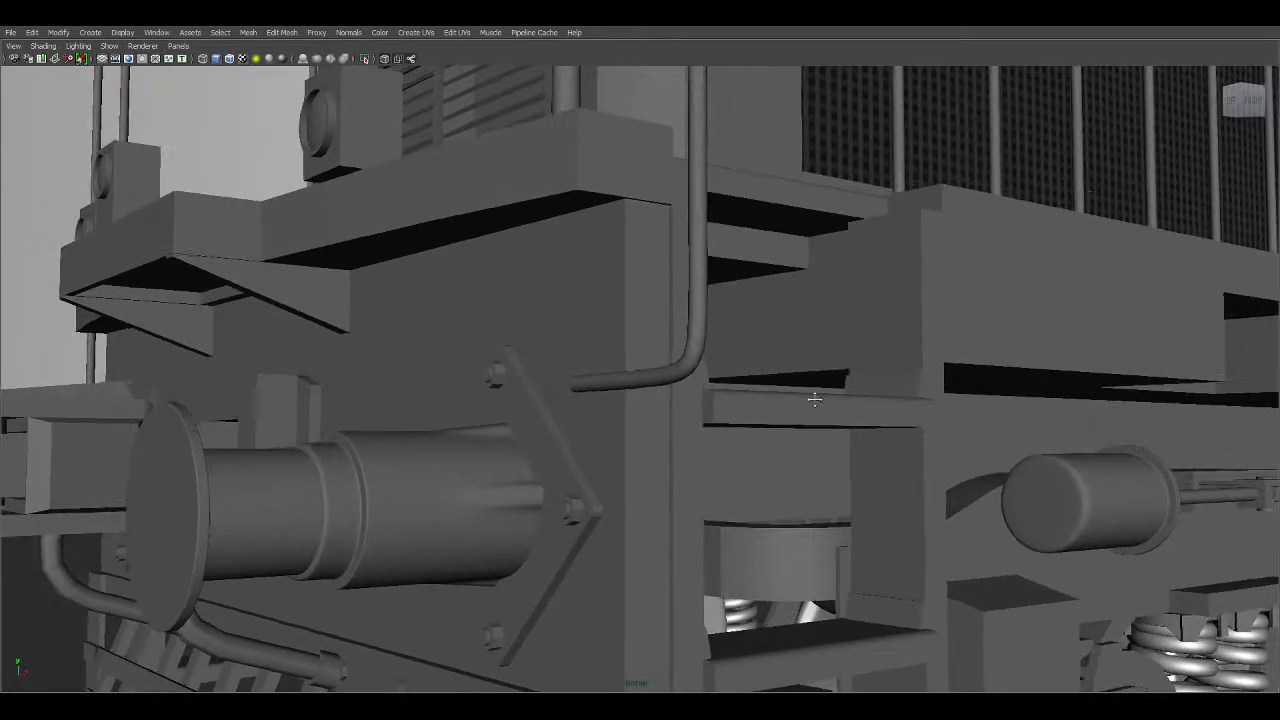
alt+right_drag(820, 400, 814, 429)
alt+middle_drag(814, 429, 717, 160)
alt+middle_drag(748, 452, 760, 411)
alt+drag(760, 410, 950, 475)
Survey the long hood and its side grille, selecting the hood shell to view its wireframe and clearing the selection.
scroll(806, 480, down, 10)
scroll(877, 306, up, 6)
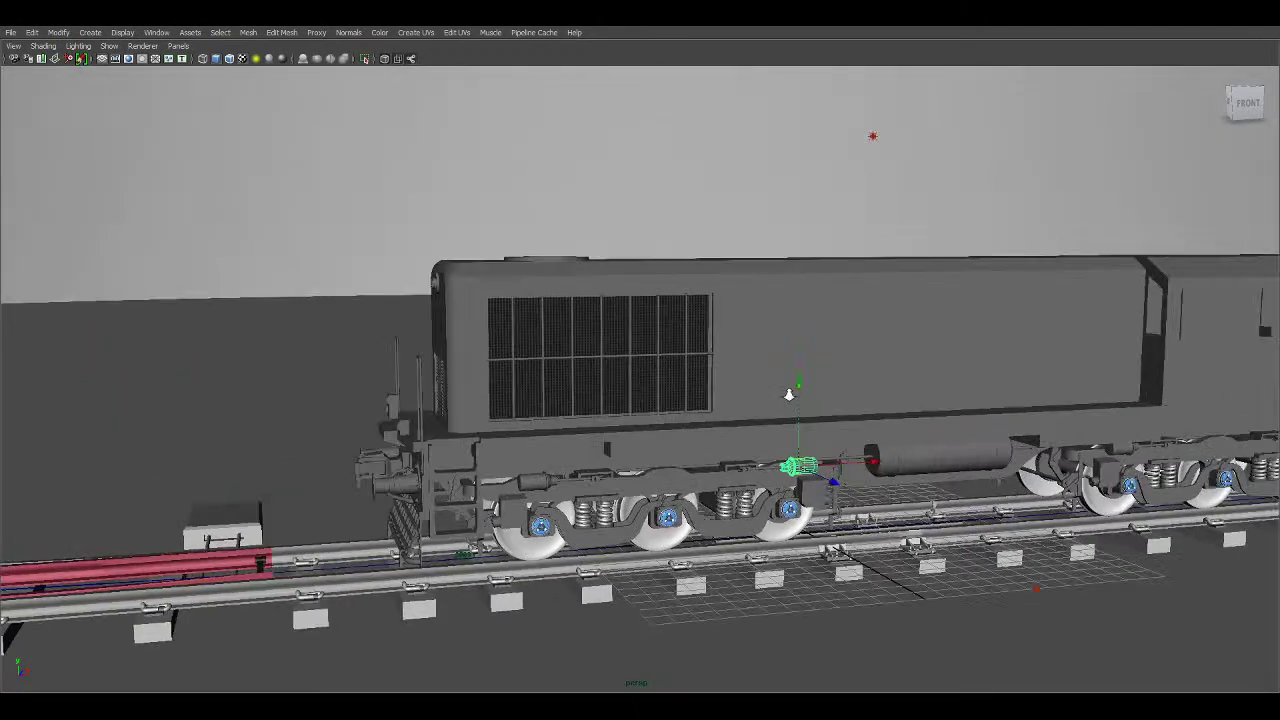
scroll(976, 345, up, 4)
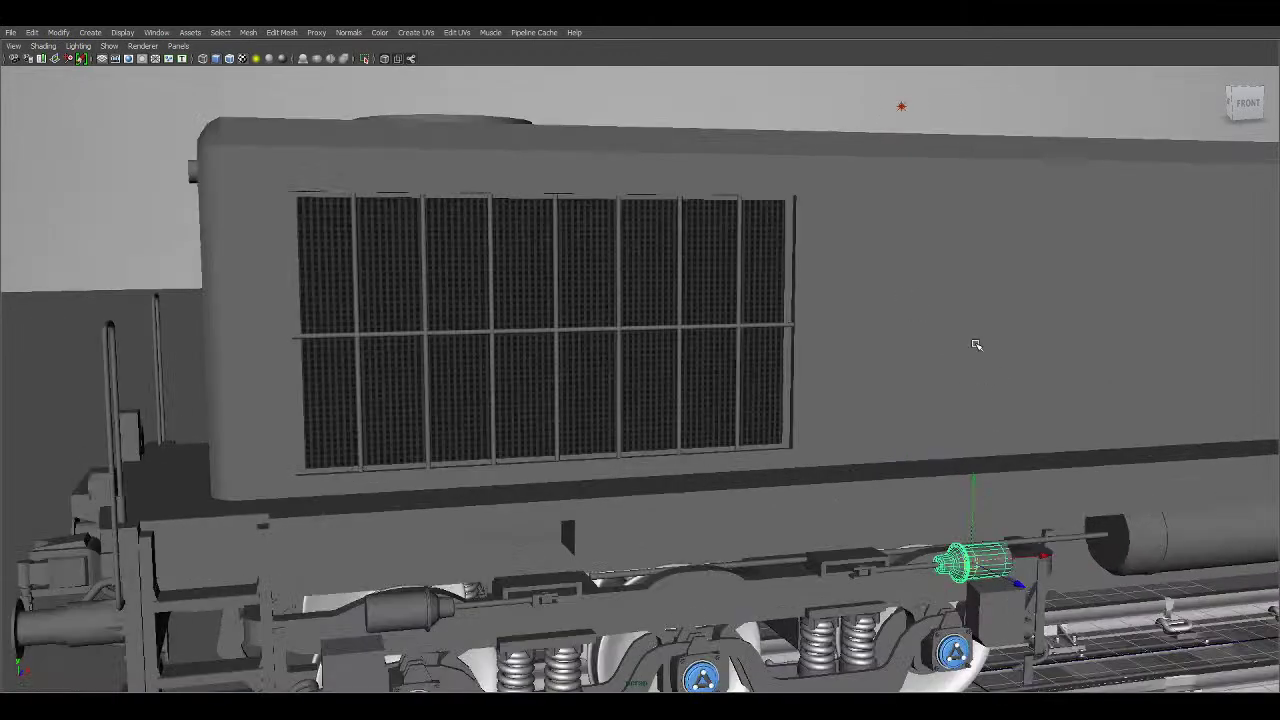
alt+middle_drag(976, 344, 872, 333)
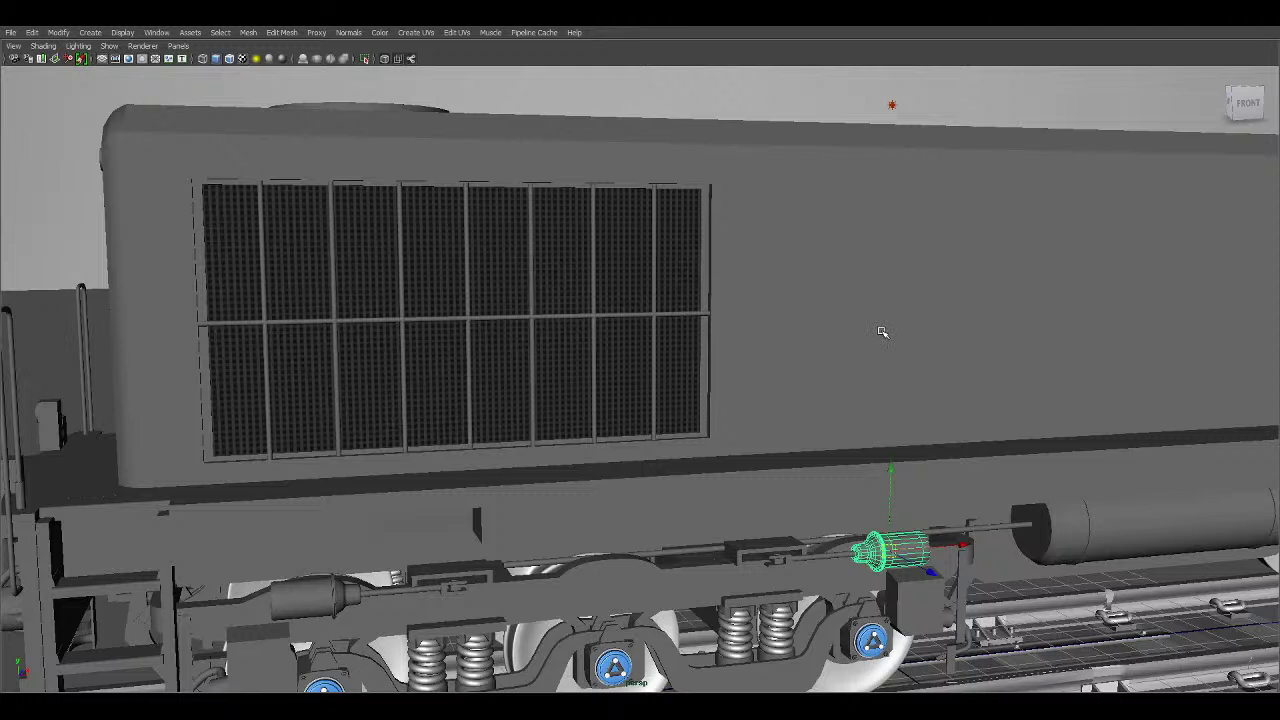
scroll(882, 332, down, 3)
alt+middle_drag(886, 349, 829, 357)
scroll(829, 357, down, 2)
click(836, 301)
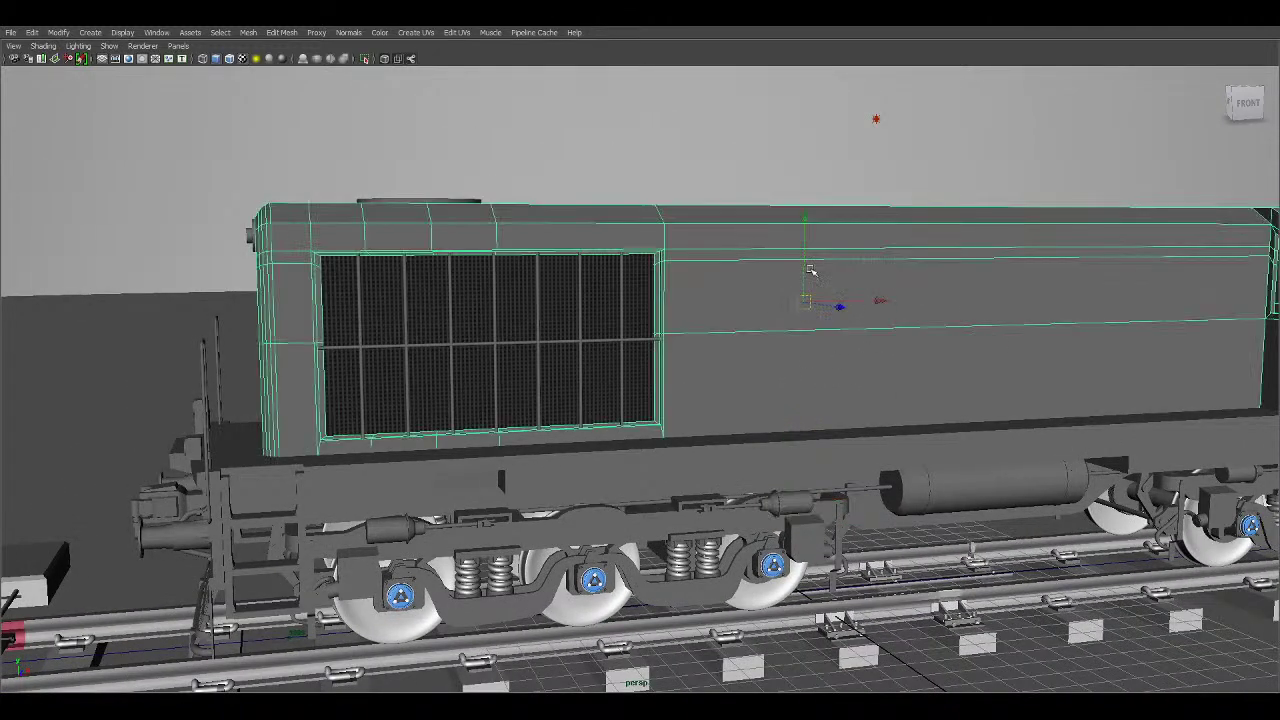
click(824, 172)
scroll(868, 355, up, 2)
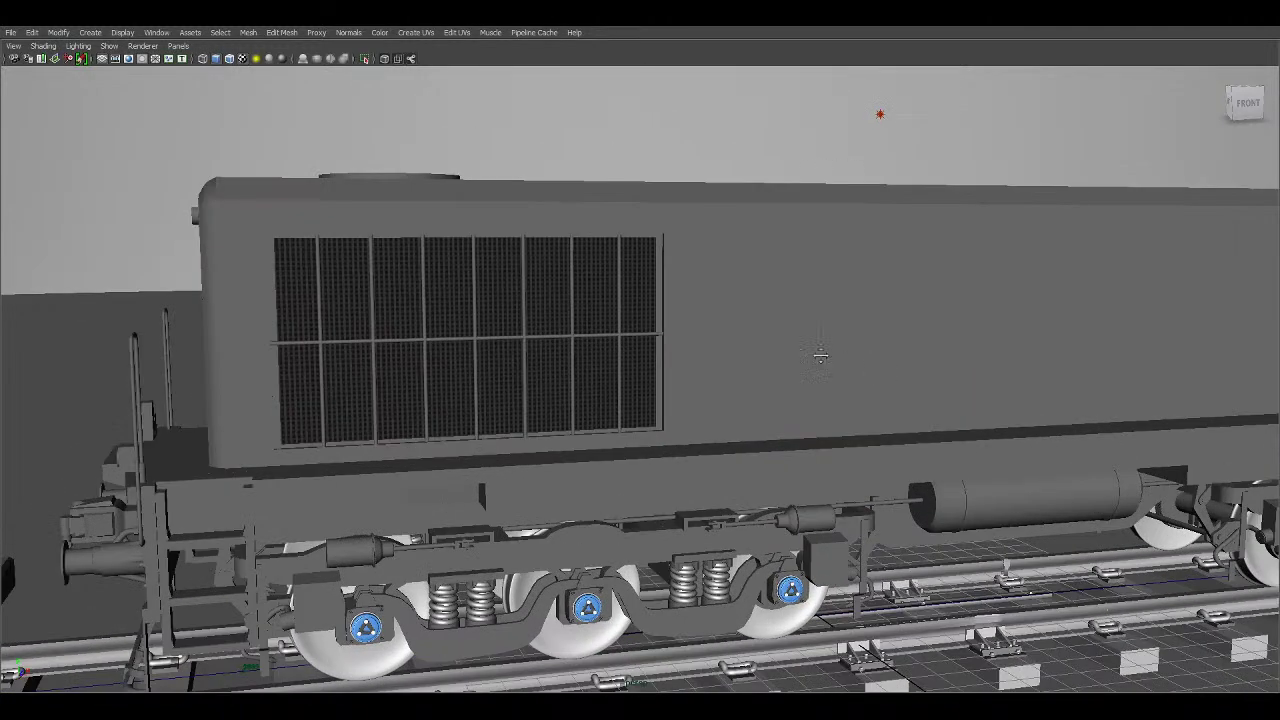
Examine the lower body side and the cylindrical underframe tank between the two bogies.
alt+middle_drag(843, 362, 771, 306)
scroll(923, 408, up, 3)
scroll(923, 408, down, 2)
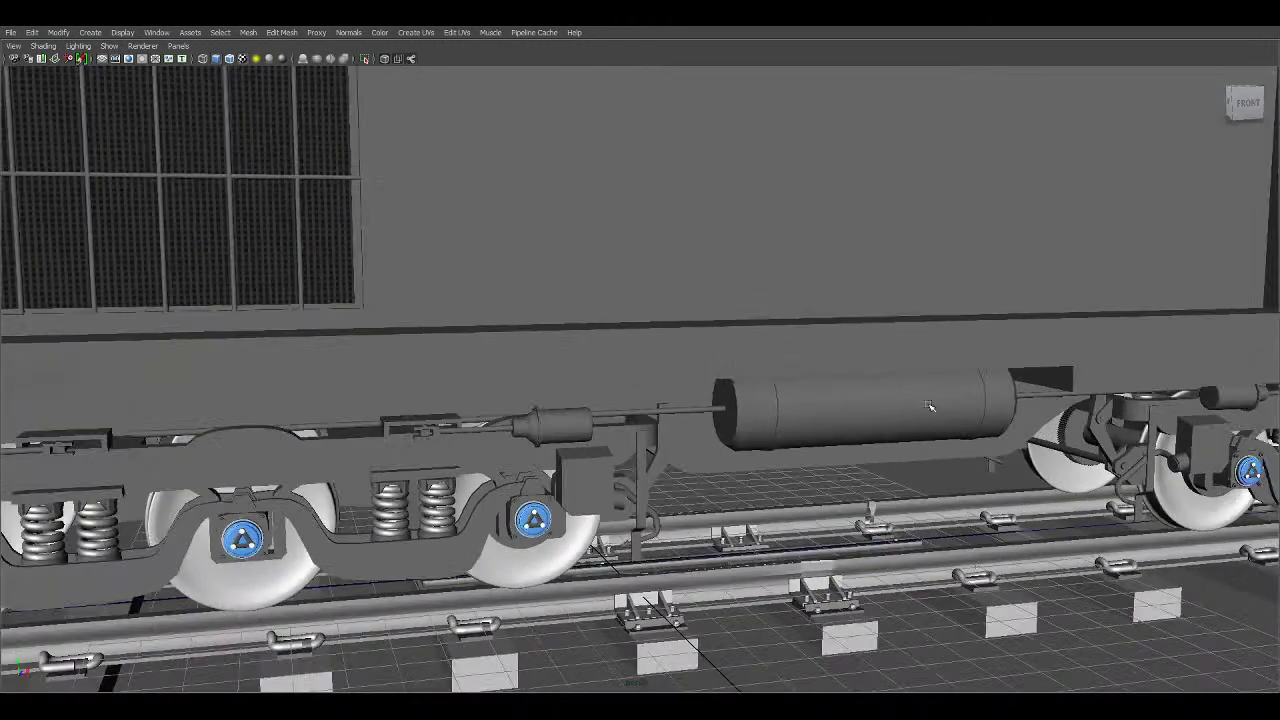
alt+middle_drag(894, 346, 826, 542)
scroll(917, 486, down, 2)
alt+drag(917, 486, 876, 479)
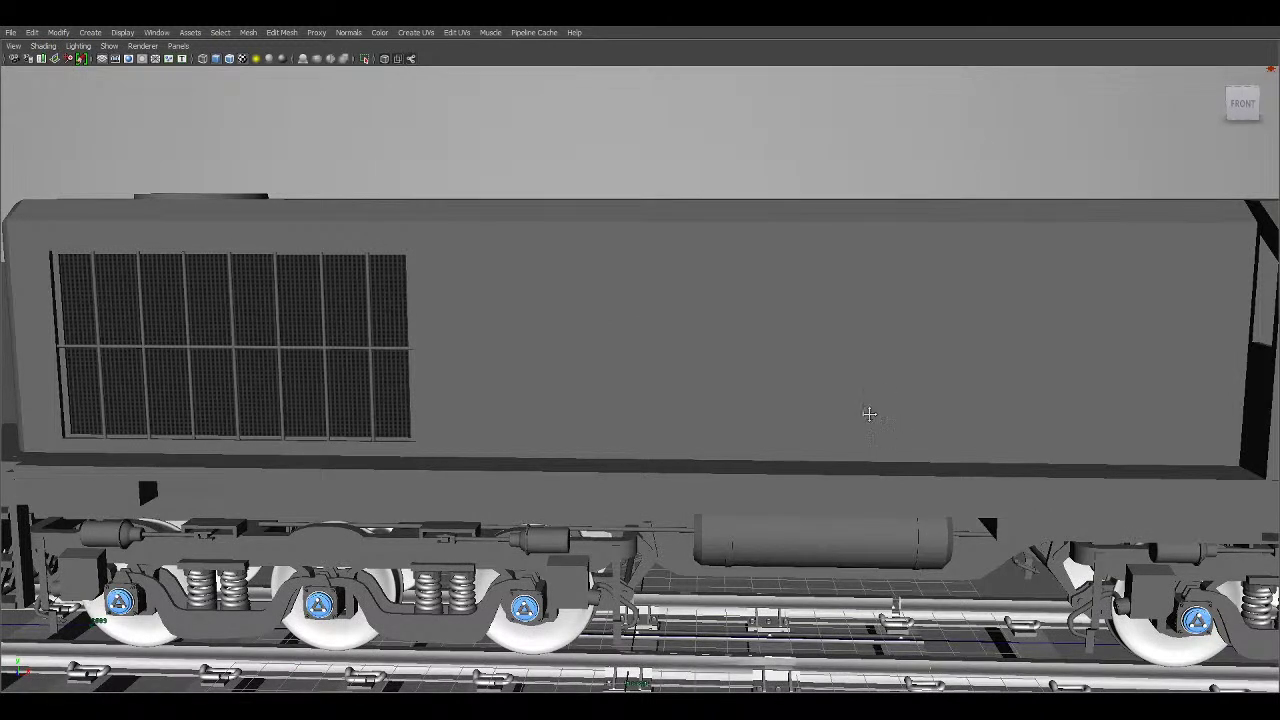
scroll(880, 417, up, 5)
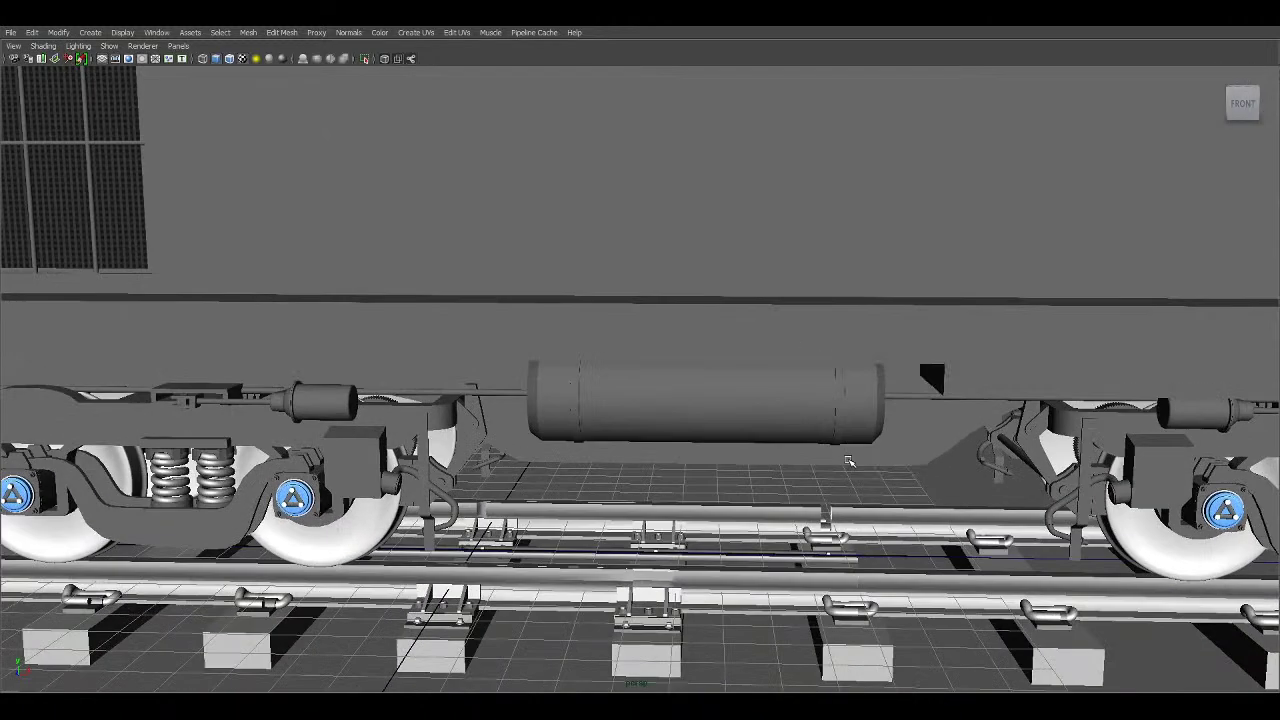
alt+middle_drag(848, 460, 806, 457)
alt+drag(806, 457, 766, 448)
scroll(452, 511, up, 3)
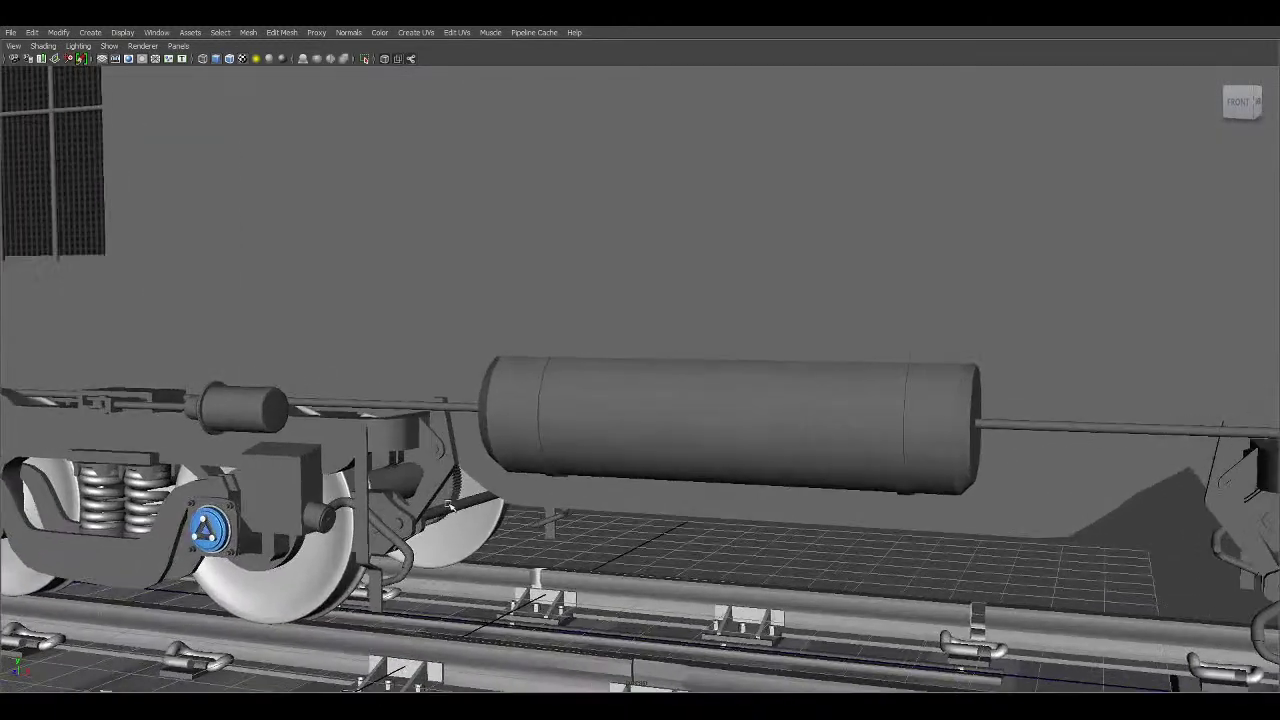
Follow the brake rod from the underframe tank along the three-axle bogie to the side steps.
alt+middle_drag(452, 511, 652, 449)
alt+right_drag(585, 515, 766, 569)
alt+middle_drag(598, 472, 834, 414)
alt+right_drag(400, 485, 300, 462)
alt+drag(335, 455, 382, 449)
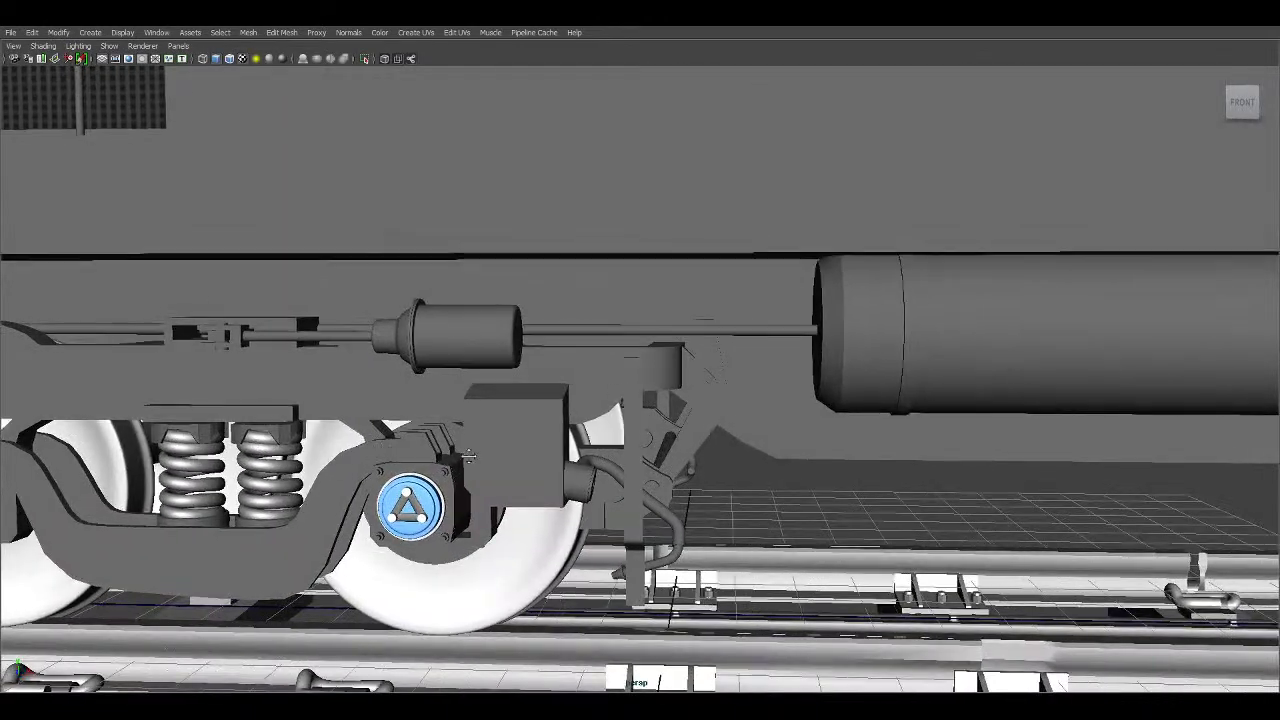
alt+middle_drag(382, 449, 752, 473)
alt+right_drag(752, 473, 690, 468)
alt+middle_drag(400, 450, 637, 476)
alt+drag(230, 445, 418, 467)
alt+middle_drag(419, 467, 510, 467)
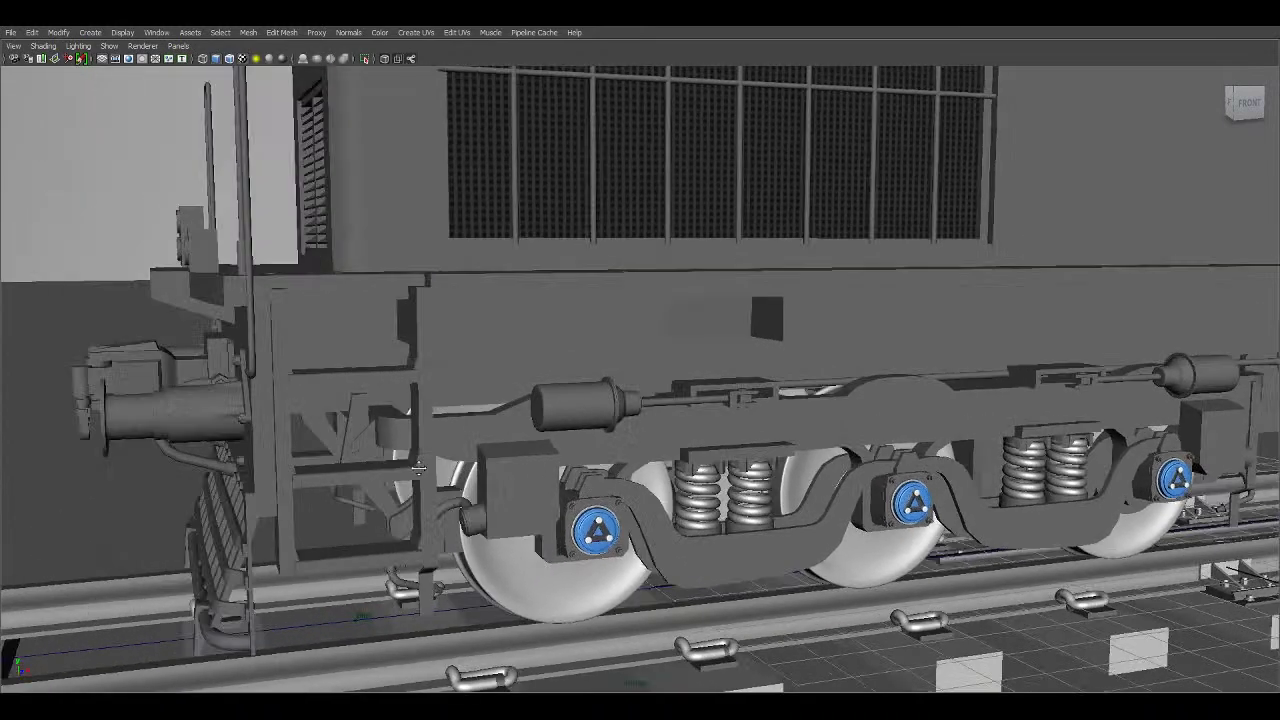
Examine the front corner with its buffers, coupler, lamps, louvred grille and handrails.
alt+drag(214, 434, 331, 447)
alt+middle_drag(331, 447, 430, 447)
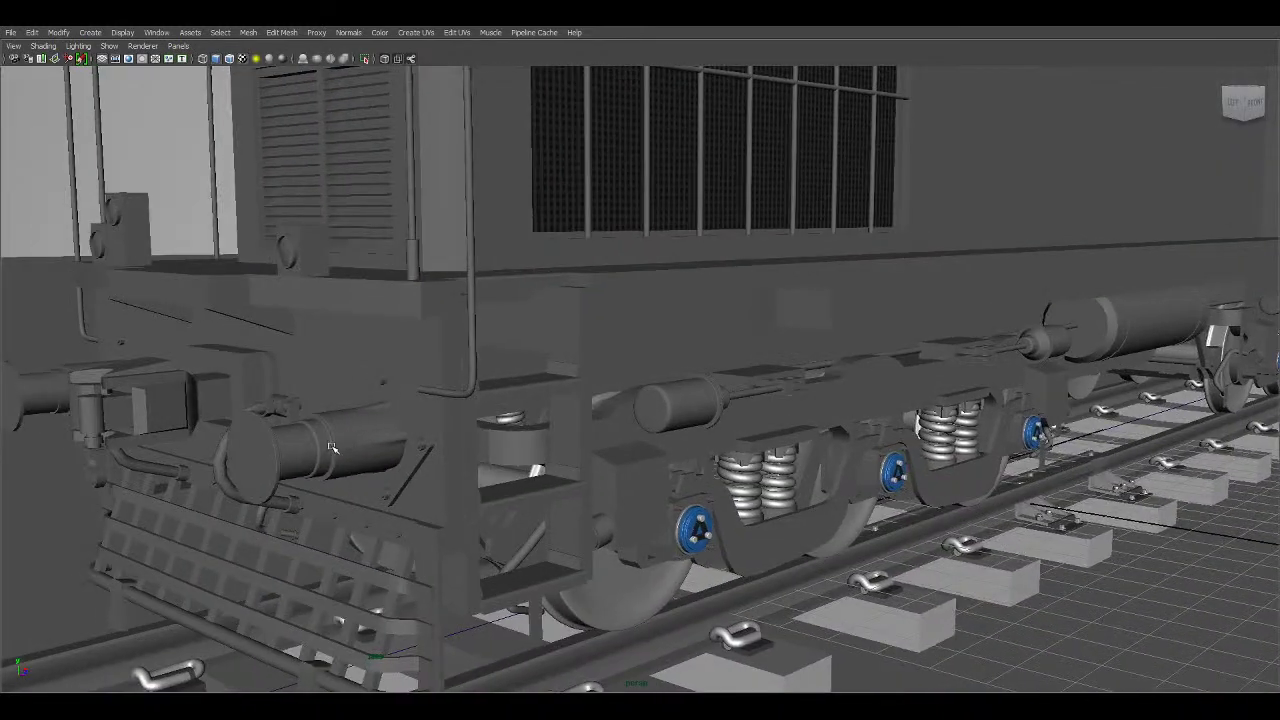
alt+drag(596, 516, 467, 422)
alt+middle_drag(404, 465, 568, 457)
alt+drag(311, 466, 368, 463)
alt+middle_drag(672, 508, 705, 513)
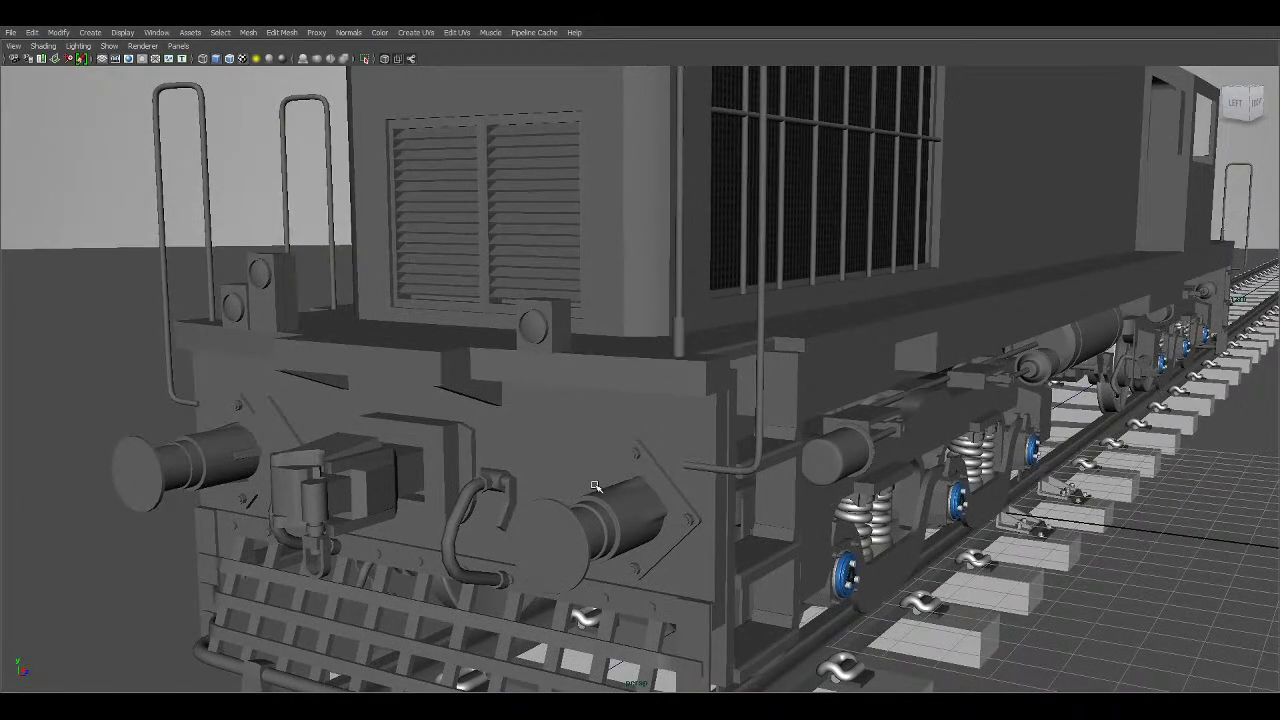
alt+drag(678, 471, 643, 389)
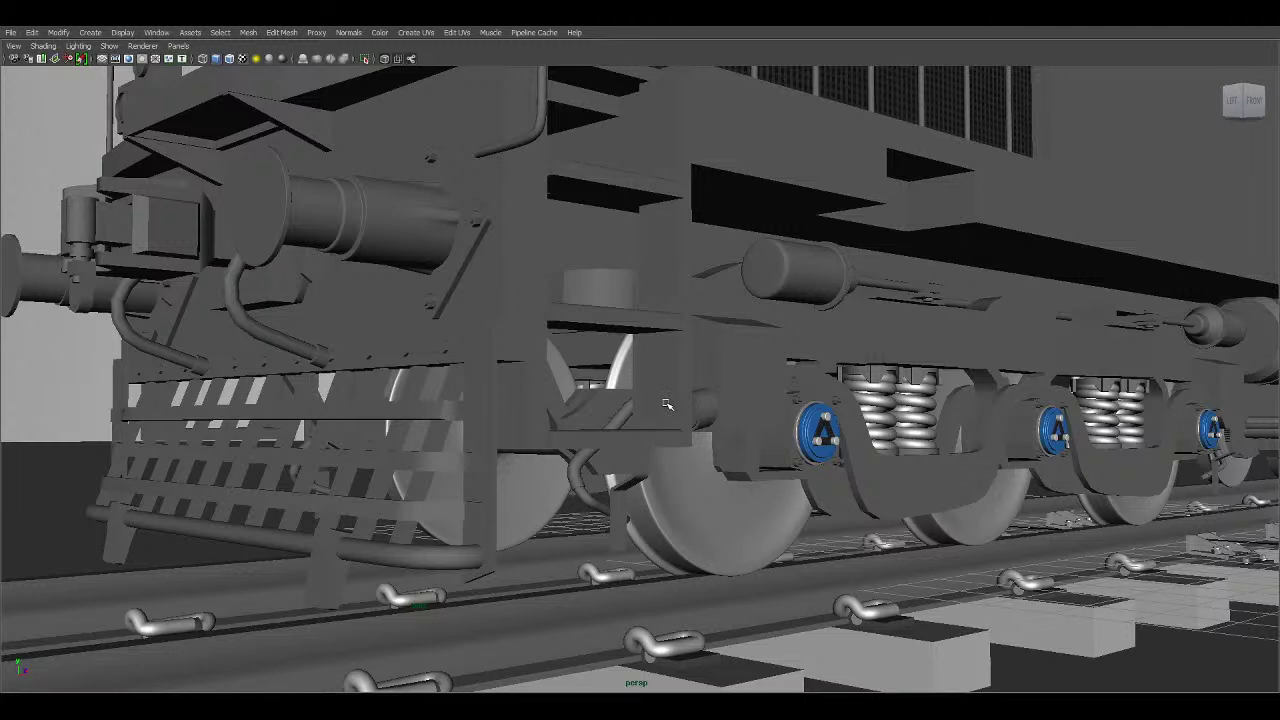
Examine the bogie's wheels, springs and brake cylinders beside the front side steps.
alt+drag(690, 450, 578, 421)
alt+middle_drag(577, 423, 520, 395)
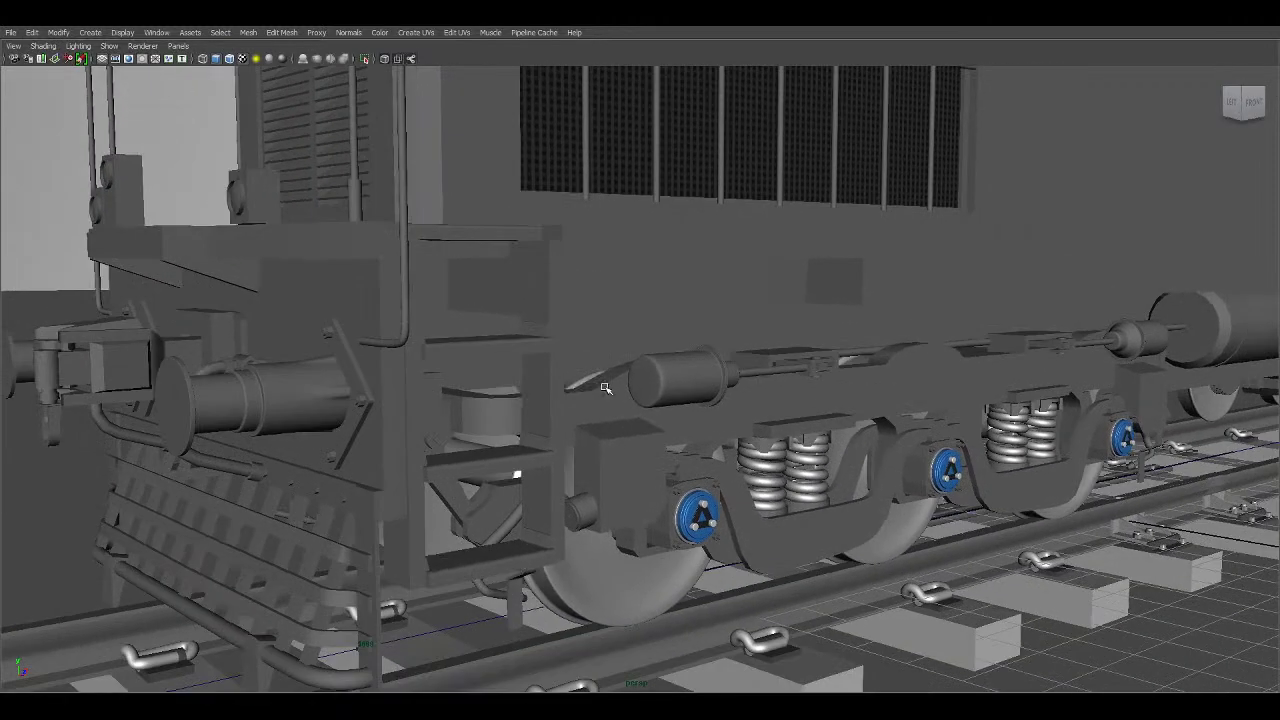
alt+middle_drag(693, 467, 615, 448)
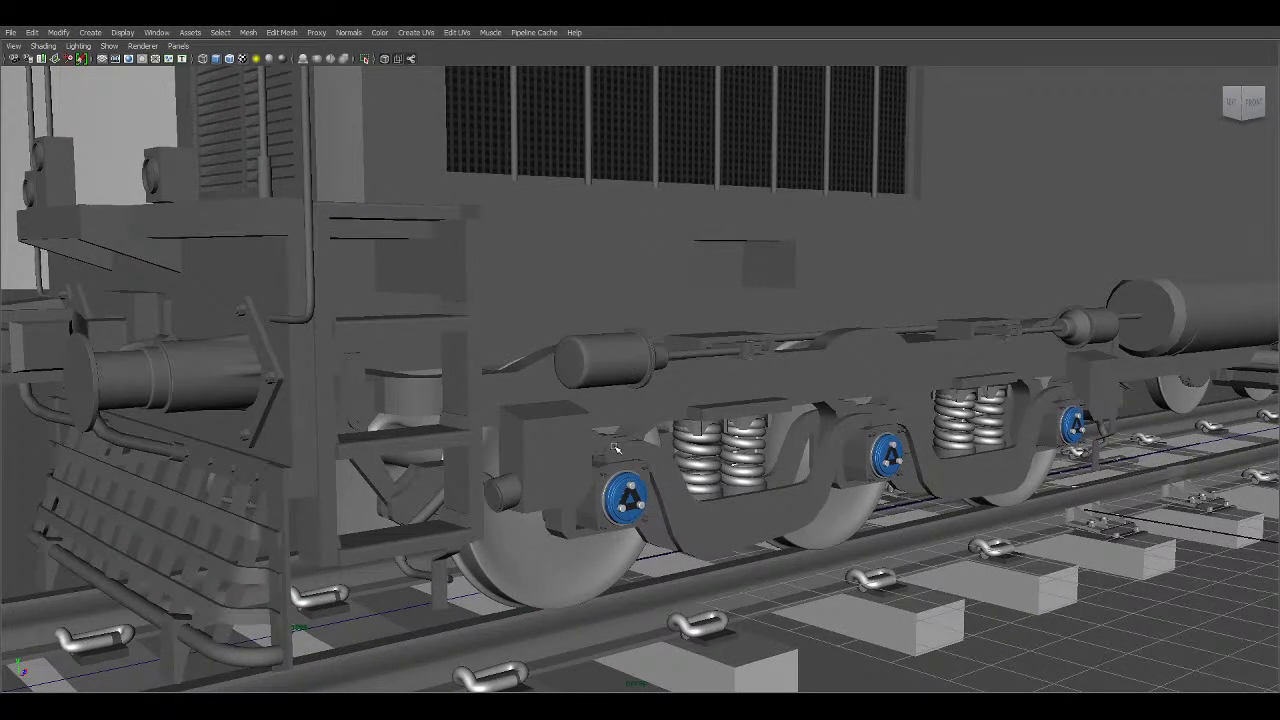
alt+middle_drag(456, 400, 416, 422)
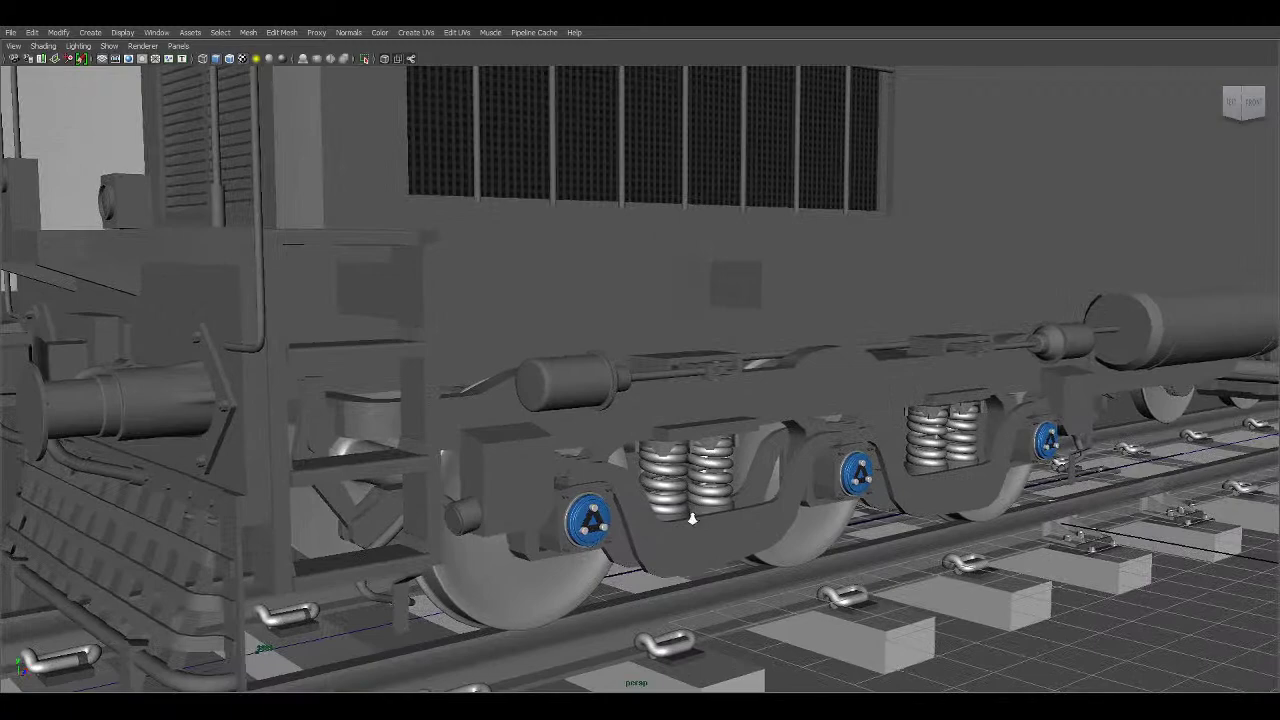
Examine the locomotive's long side from the mesh grille and front bogie to the cylindrical underframe tank.
alt+drag(689, 517, 700, 512)
alt+middle_drag(701, 525, 590, 610)
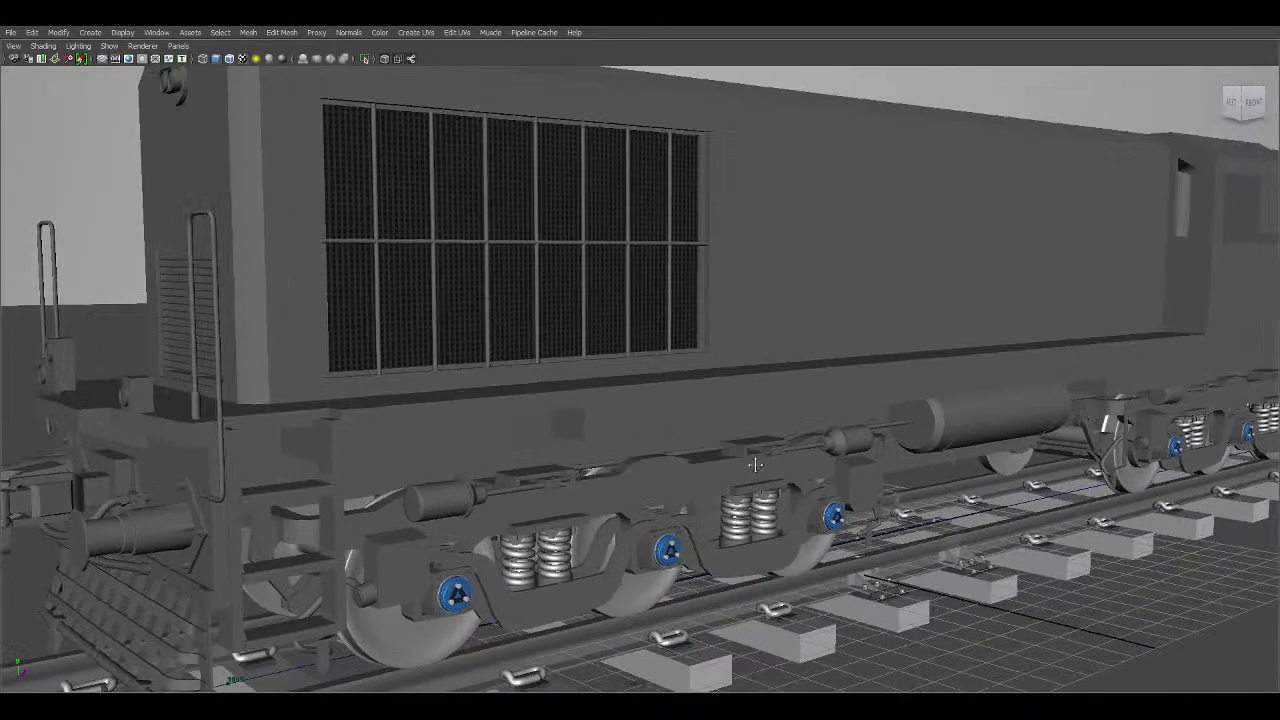
alt+right_drag(920, 450, 857, 449)
alt+drag(930, 250, 846, 240)
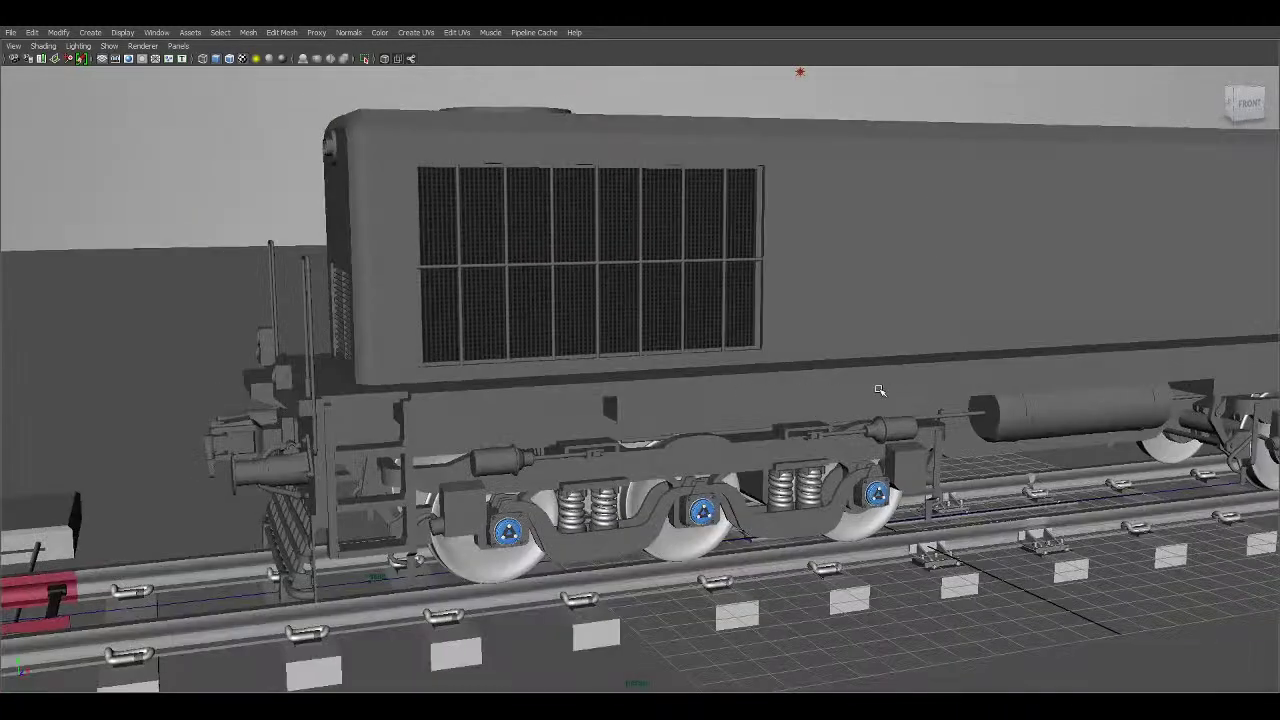
alt+middle_drag(879, 390, 677, 398)
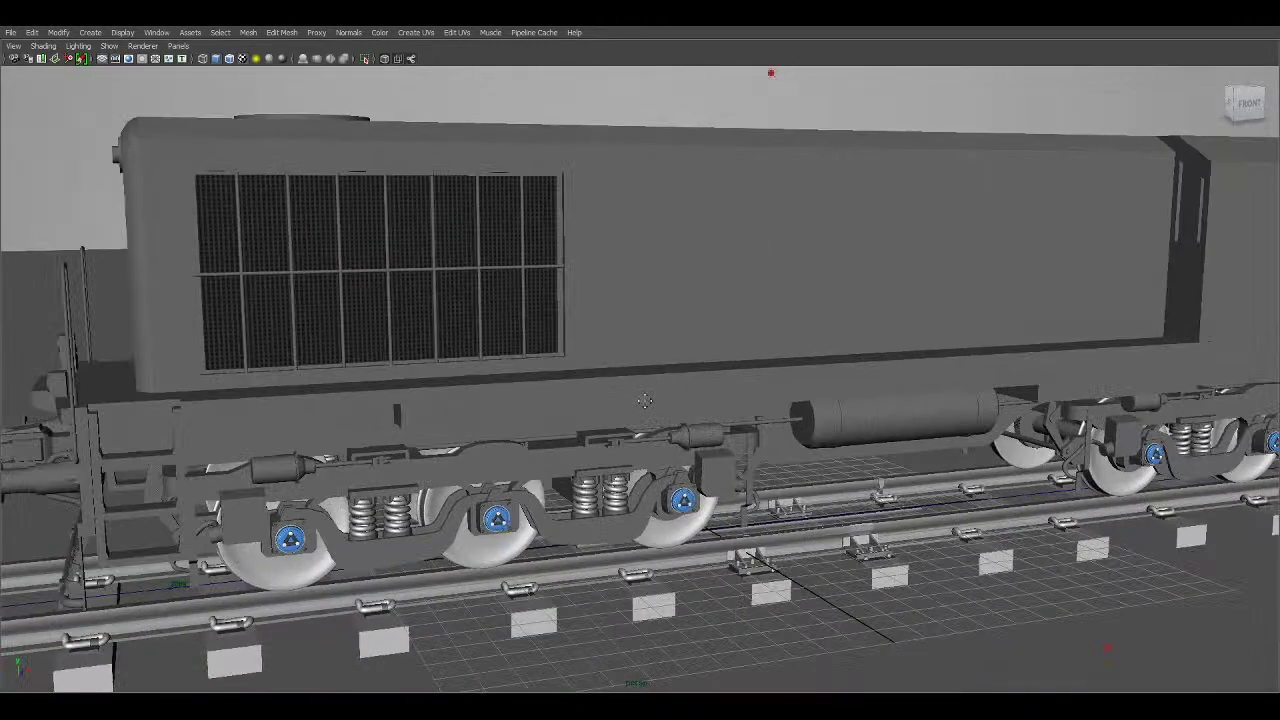
alt+right_drag(750, 450, 872, 460)
alt+middle_drag(872, 460, 780, 441)
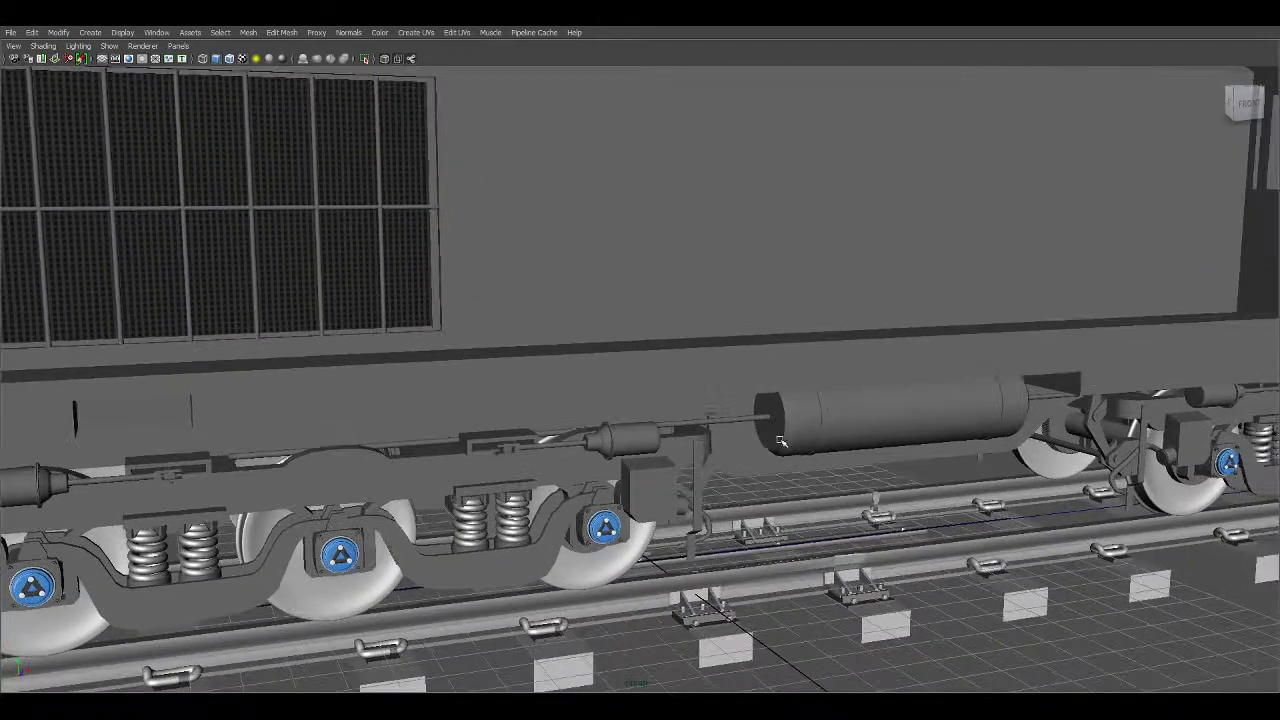
Examine the inner end of the front bogie beside the underframe tank, including the brake cylinder, sand pipe and rail clamps.
alt+drag(780, 441, 630, 428)
alt+right_drag(760, 500, 880, 515)
alt+middle_drag(880, 515, 716, 429)
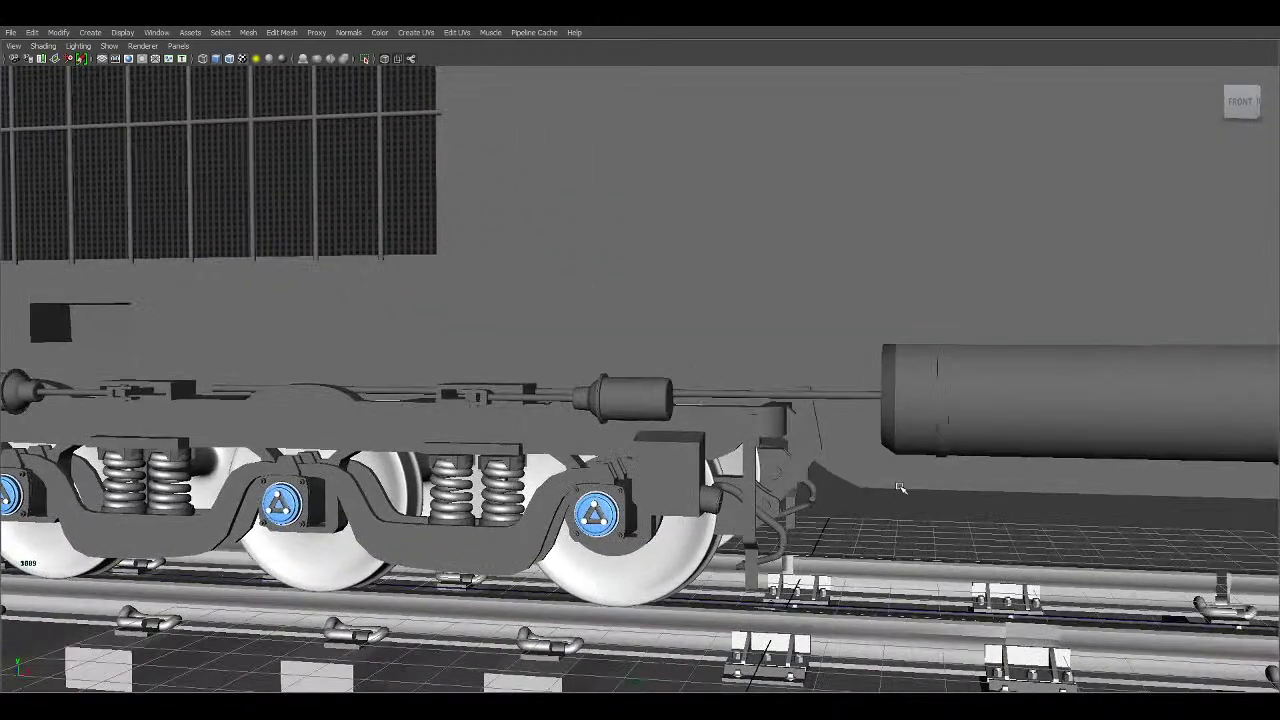
alt+middle_drag(882, 488, 777, 510)
alt+drag(777, 510, 640, 400)
alt+middle_drag(849, 594, 427, 220)
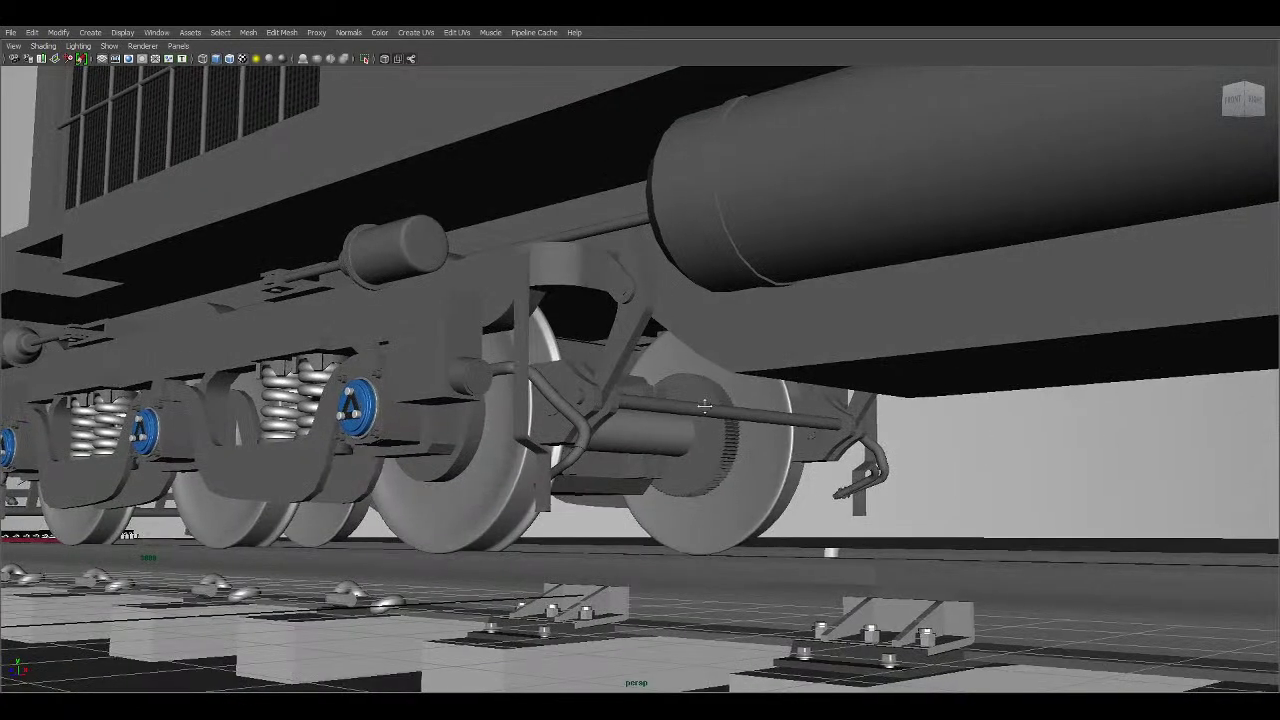
Examine the axle gear, cross rod and brake linkage underneath the inner end of the bogie.
alt+right_drag(1040, 560, 1188, 652)
alt+right_drag(640, 441, 480, 411)
alt+middle_drag(750, 336, 780, 414)
alt+right_drag(780, 414, 620, 414)
alt+drag(820, 300, 800, 354)
alt+right_drag(666, 303, 830, 400)
alt+middle_drag(830, 400, 730, 270)
alt+right_drag(771, 326, 823, 393)
alt+drag(822, 395, 870, 388)
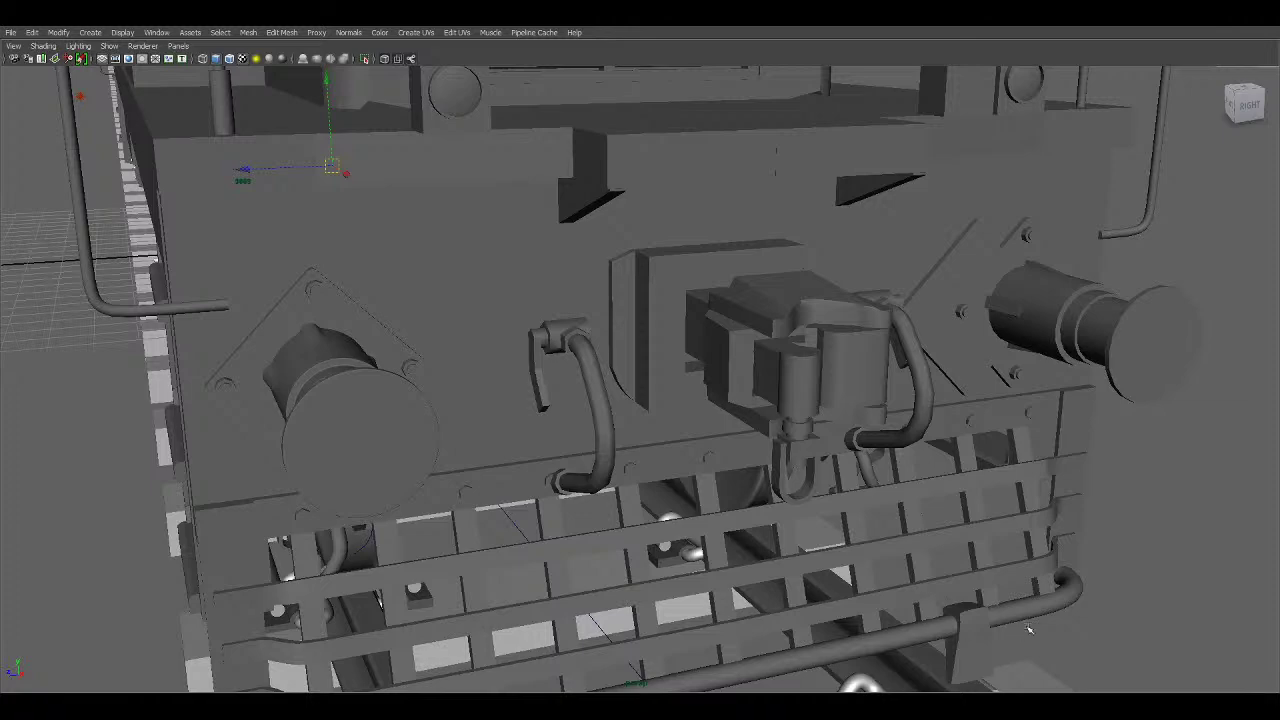
Inspect the front buffers, coupler and guard, pull back to the whole locomotive on its track, and restore the full interface.
alt+right_drag(743, 537, 706, 535)
alt+drag(676, 508, 600, 464)
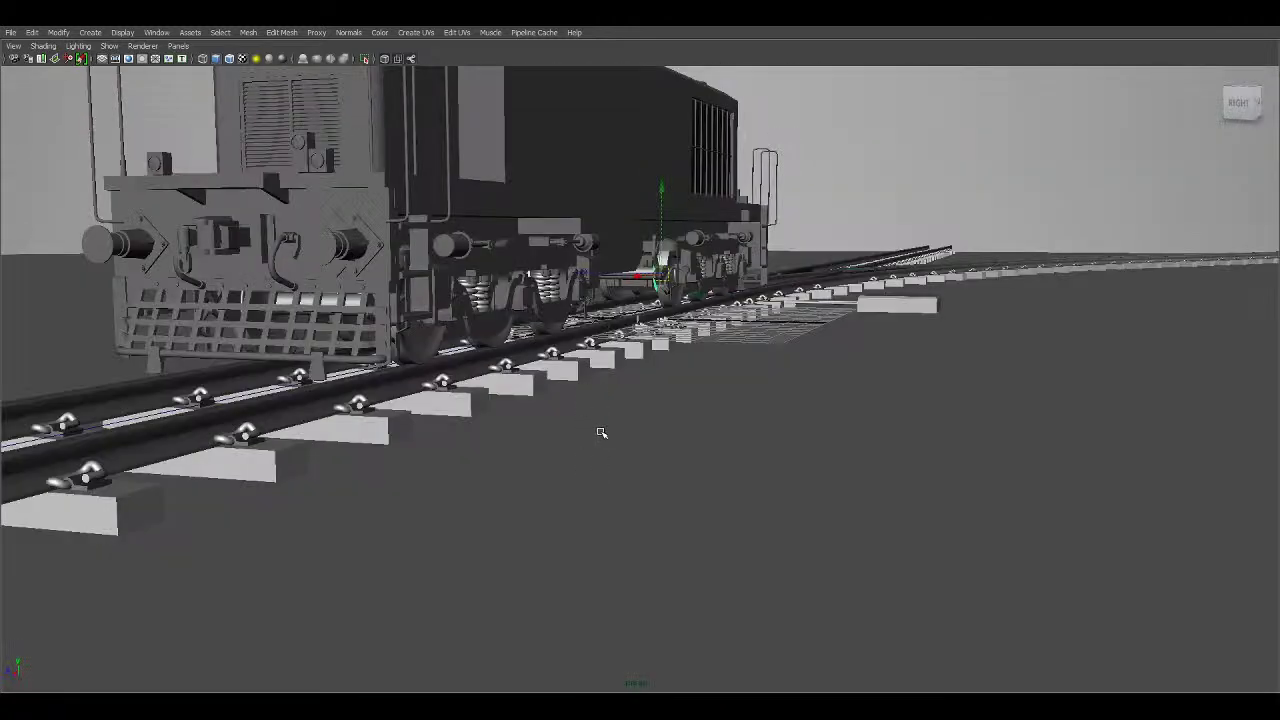
alt+middle_drag(601, 416, 609, 523)
scroll(608, 523, down, 1)
key(ctrl+space)
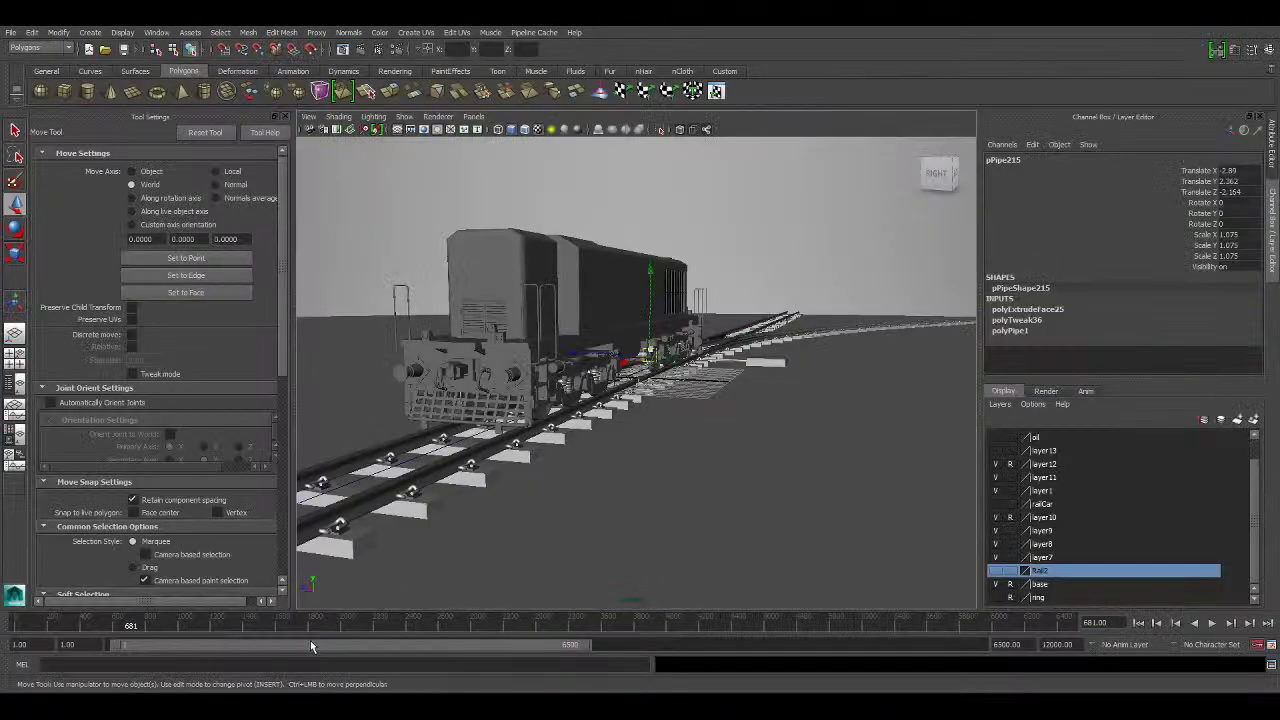
Select camera6, look through it and play its fly-around animation in the enlarged viewport.
click(821, 260)
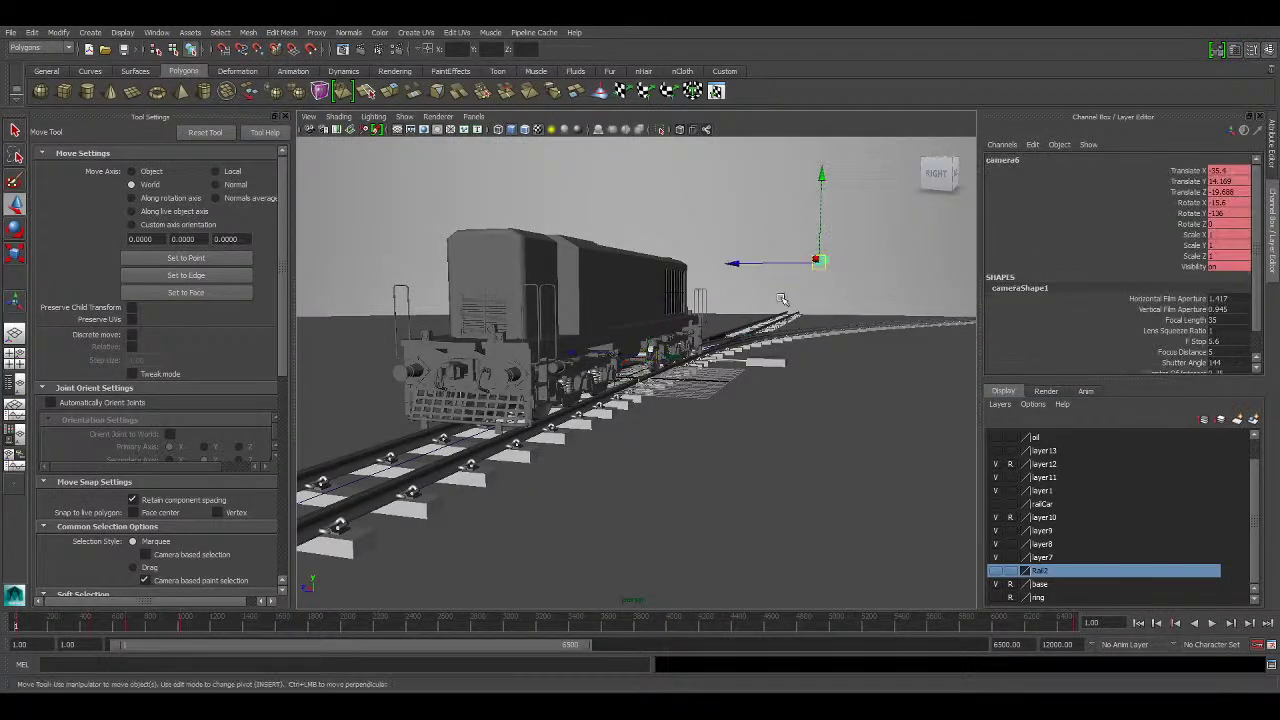
key(ctrl+space)
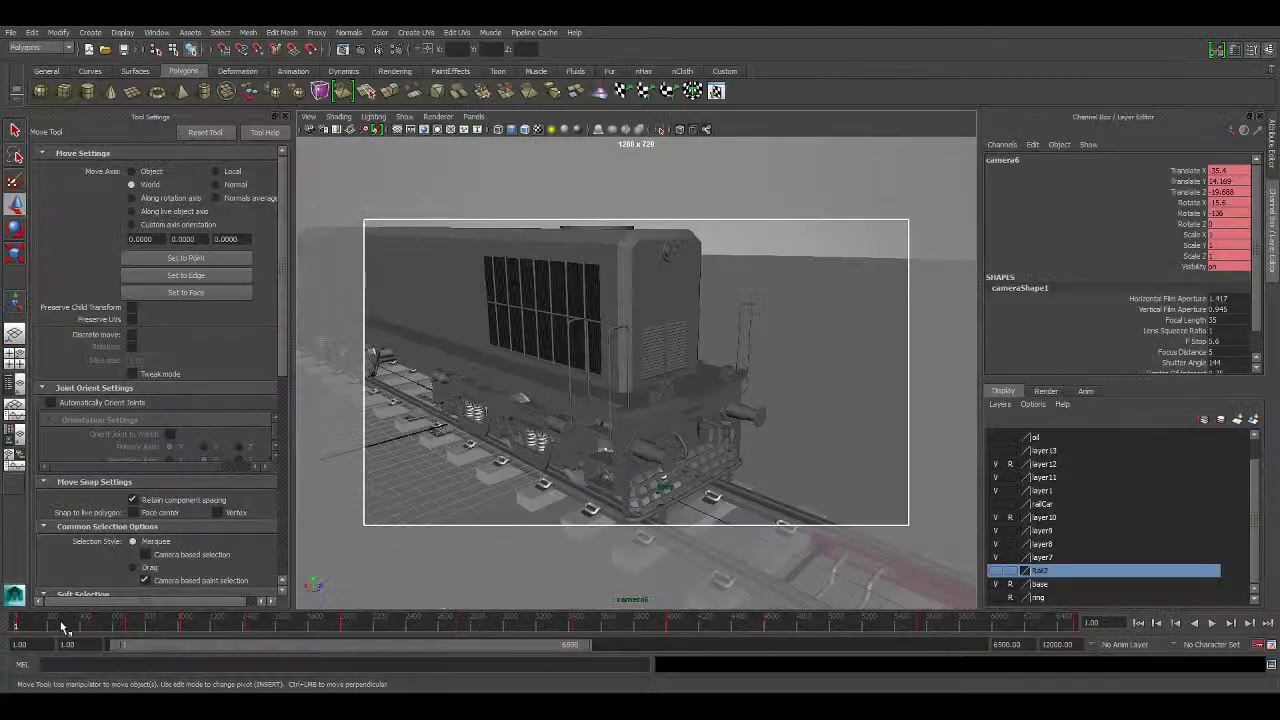
drag(100, 621, 134, 621)
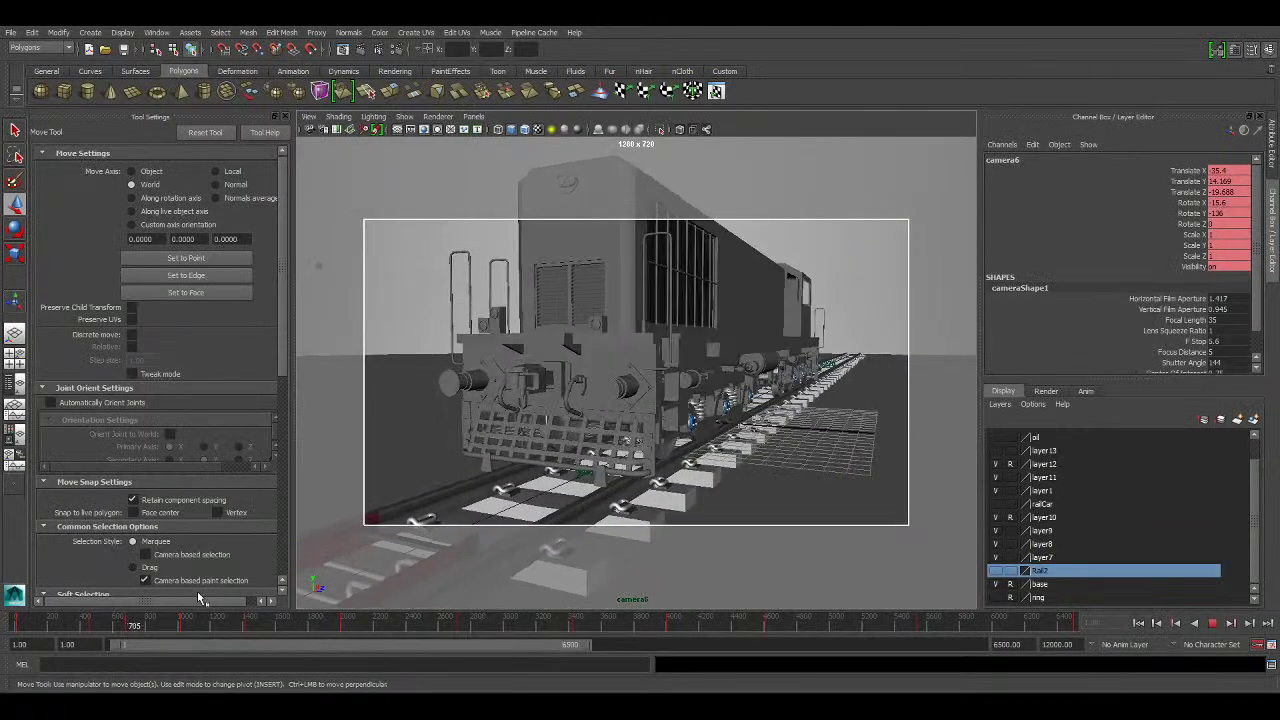
click(1211, 623)
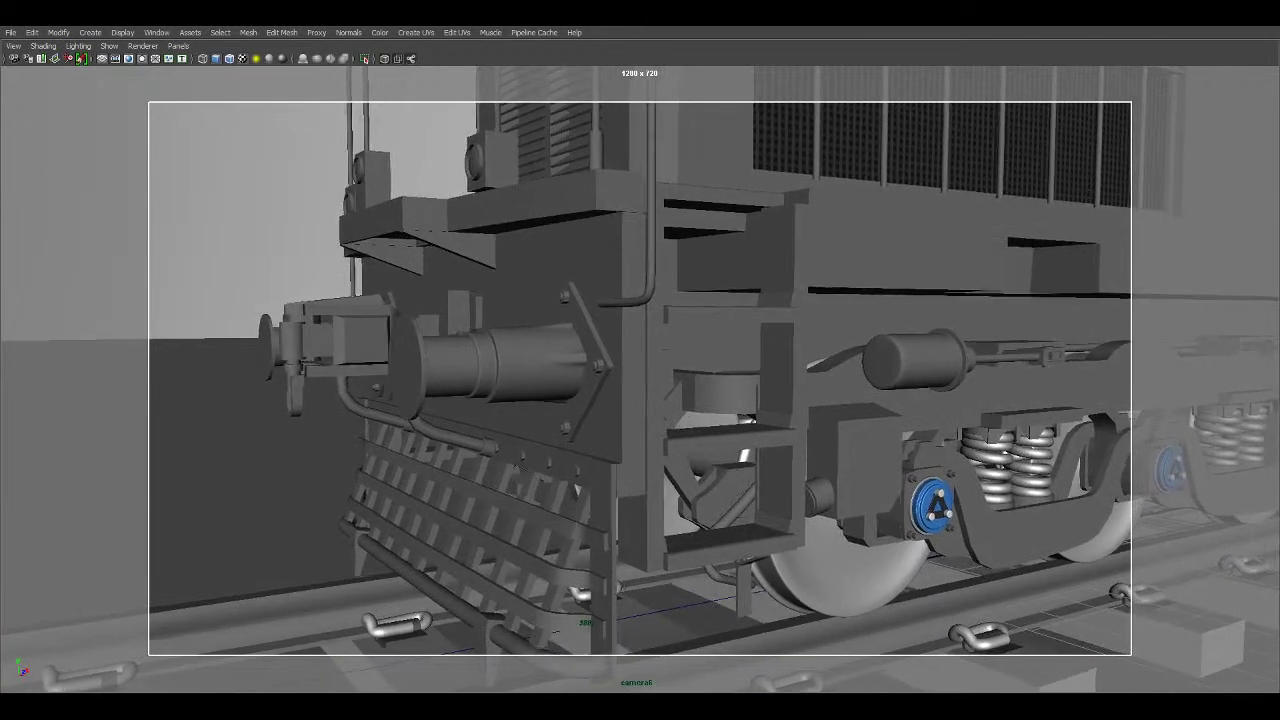
key(ctrl+space)
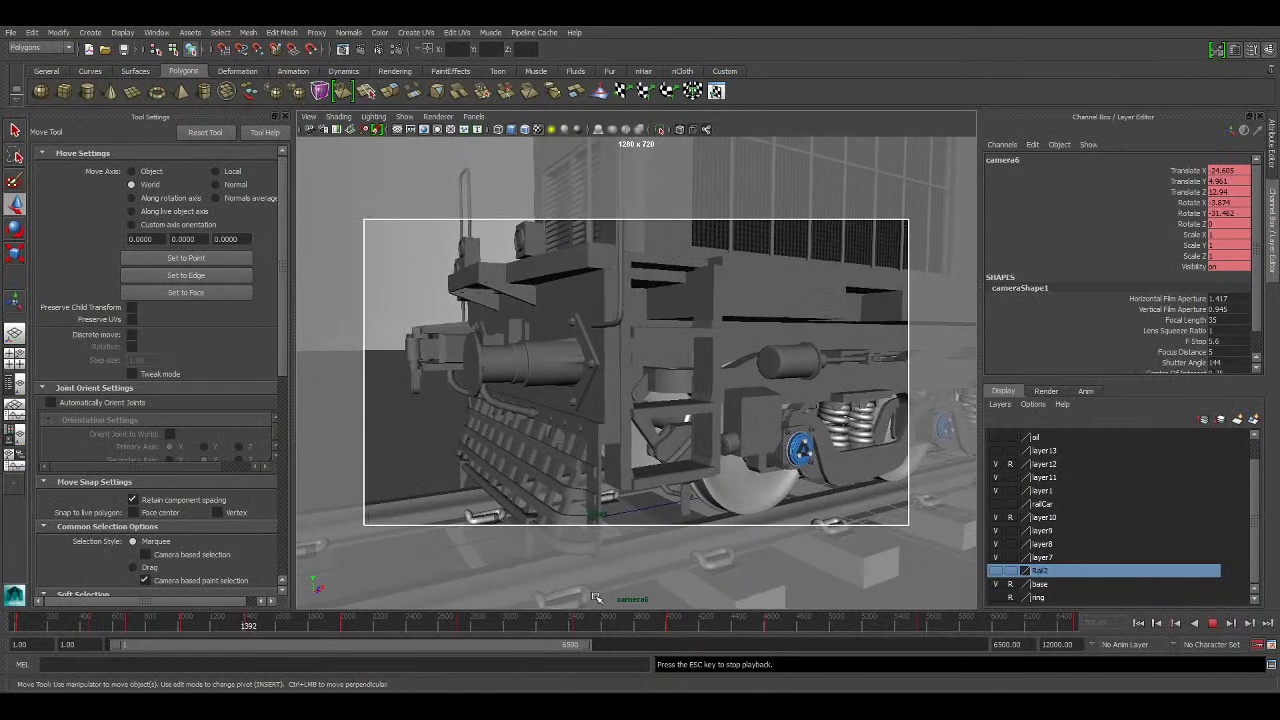
key(ctrl+space)
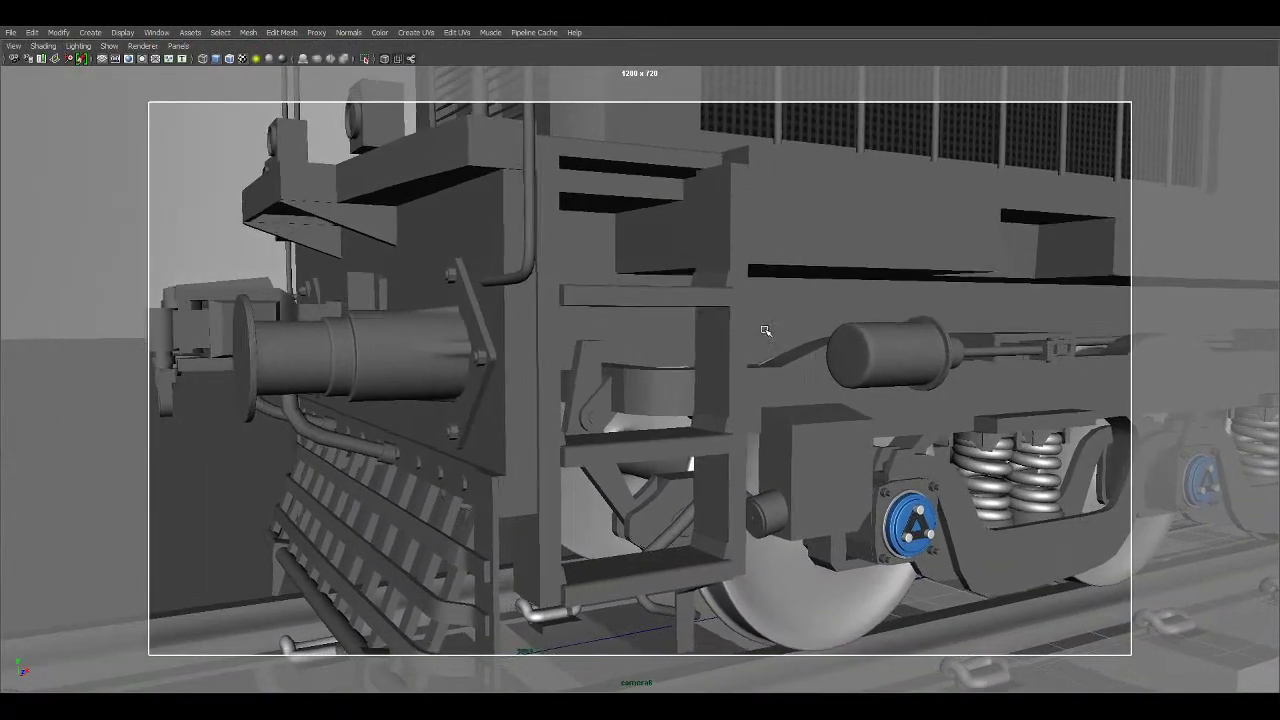
Hide the resolution gate and check the four-view layout before returning to the single camera6 view during playback.
click(142, 60)
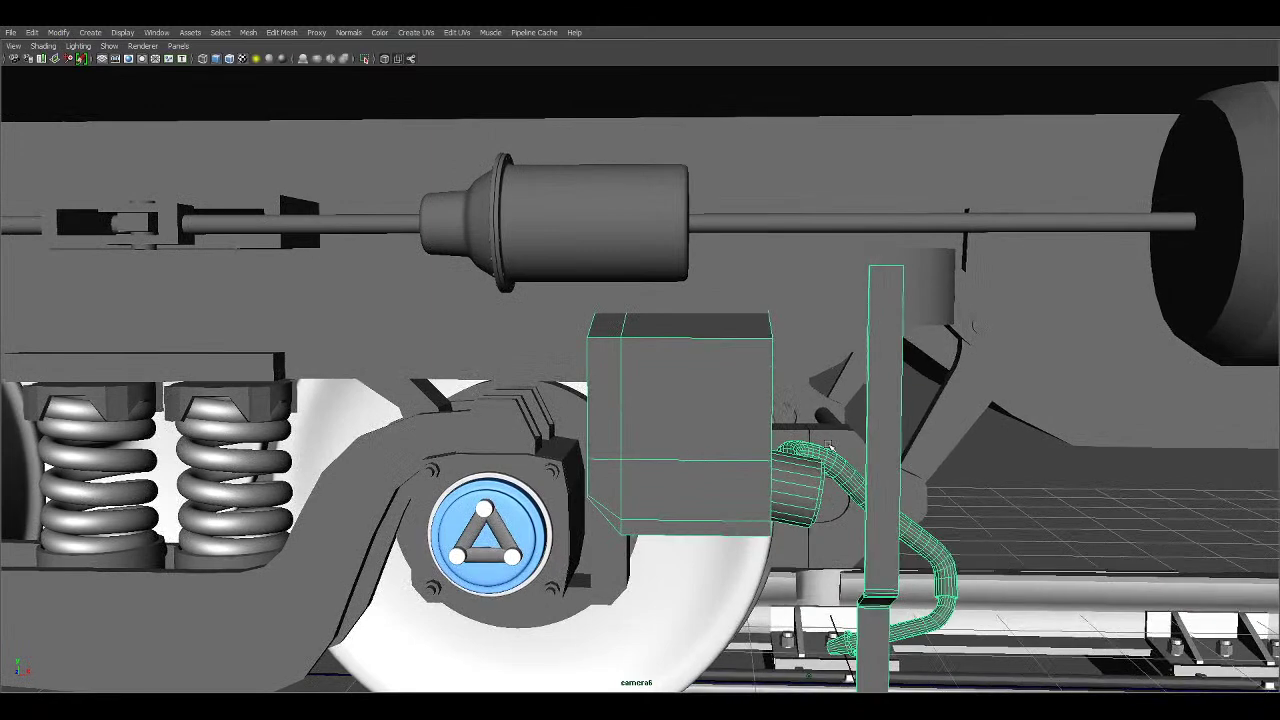
key(space)
key(ctrl+space)
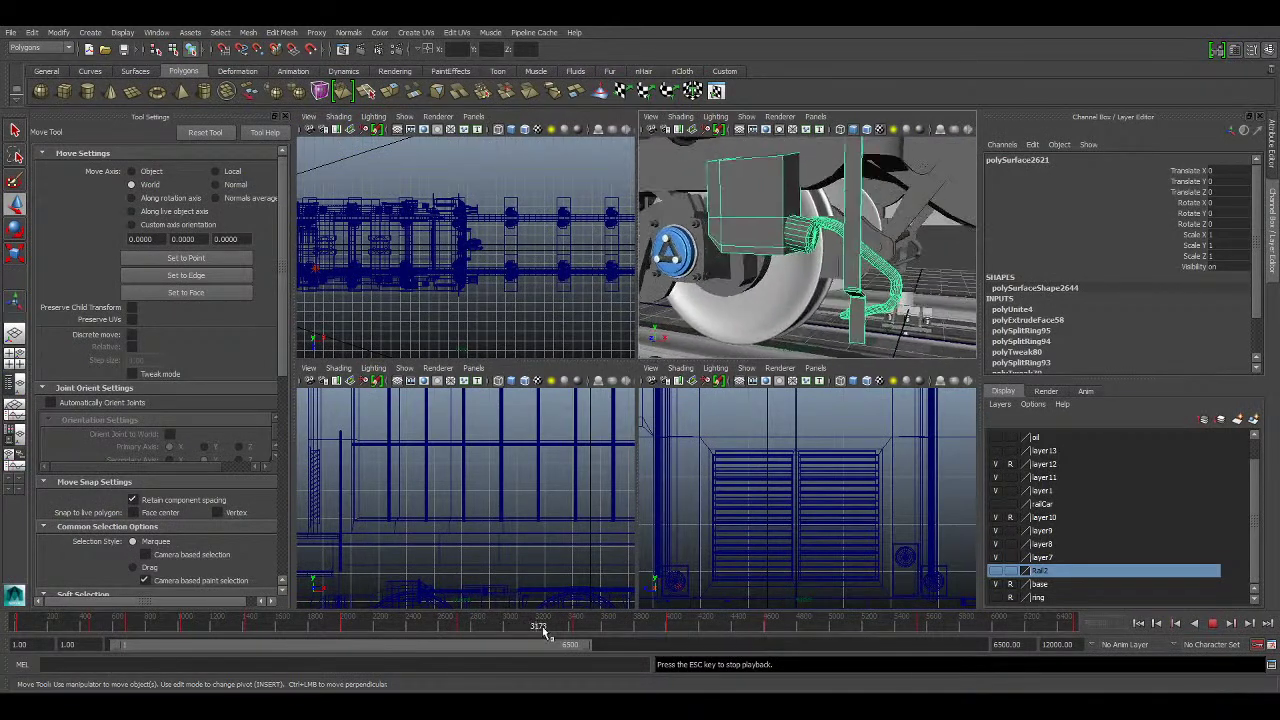
key(ctrl+space)
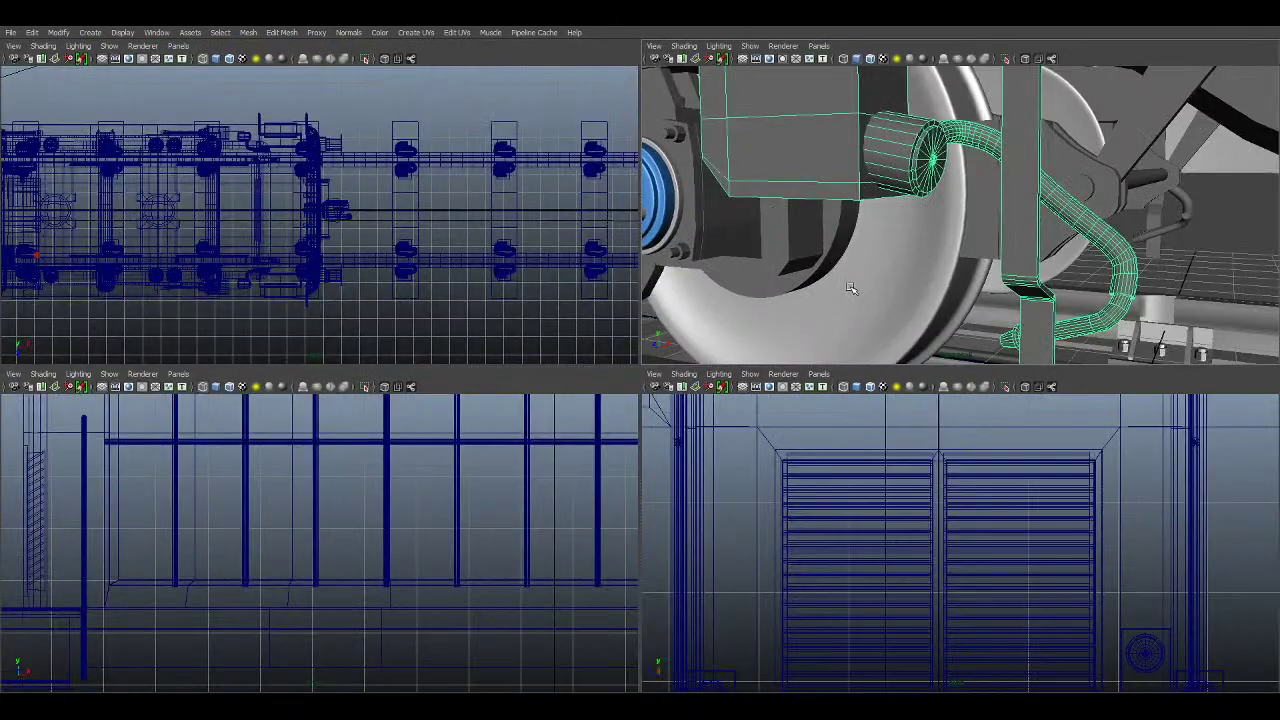
key(space)
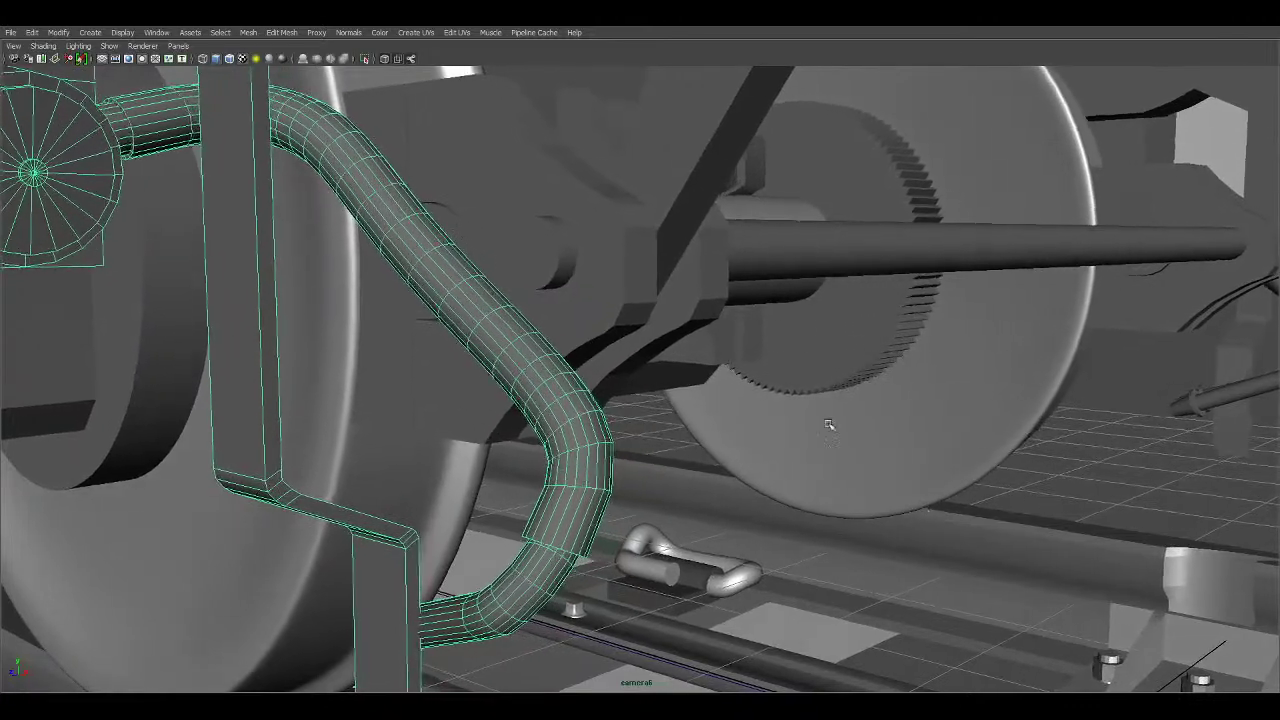
Follow the camera animation past the axle and meshing drive gears, checking the playback position on the timeline.
key(ctrl+space)
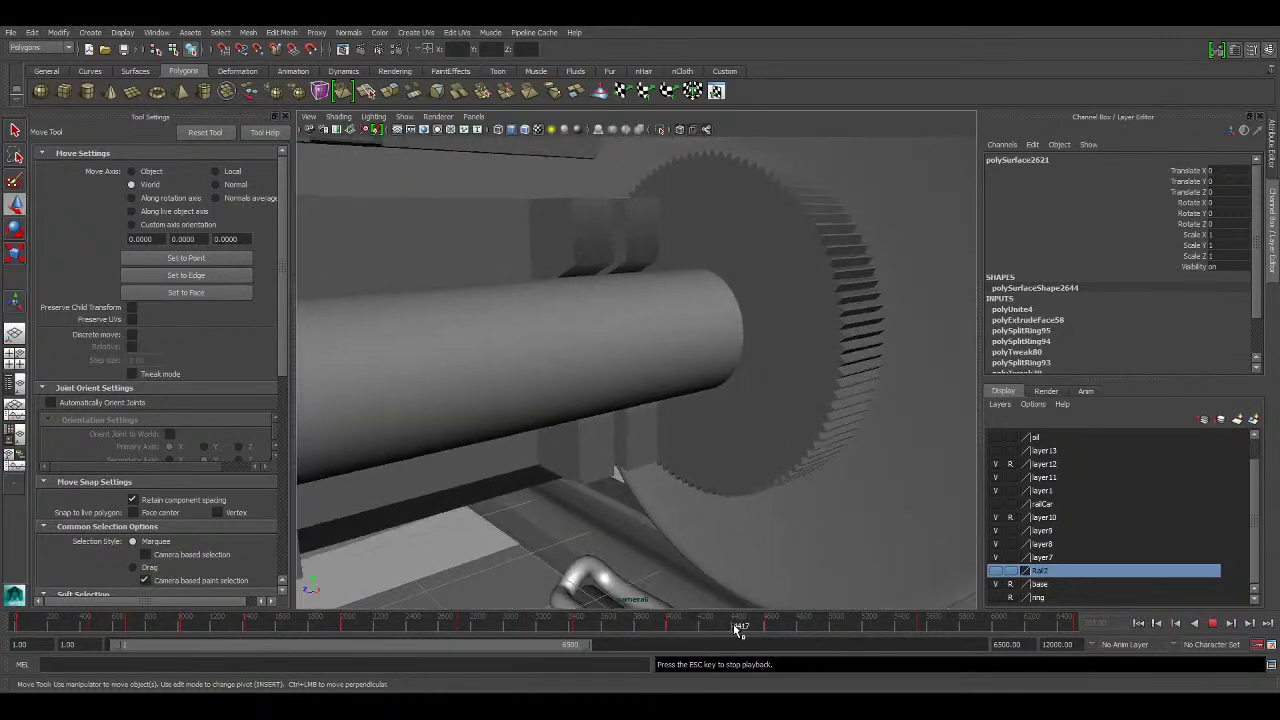
key(ctrl+space)
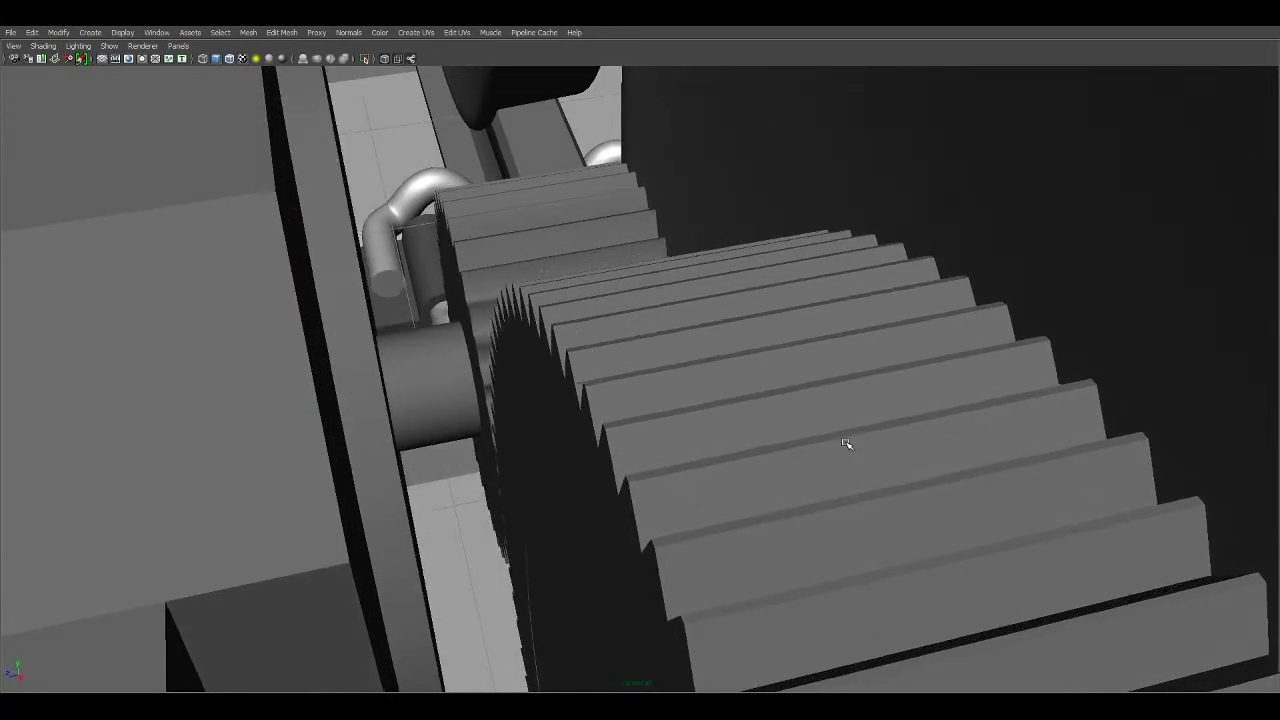
key(ctrl+space)
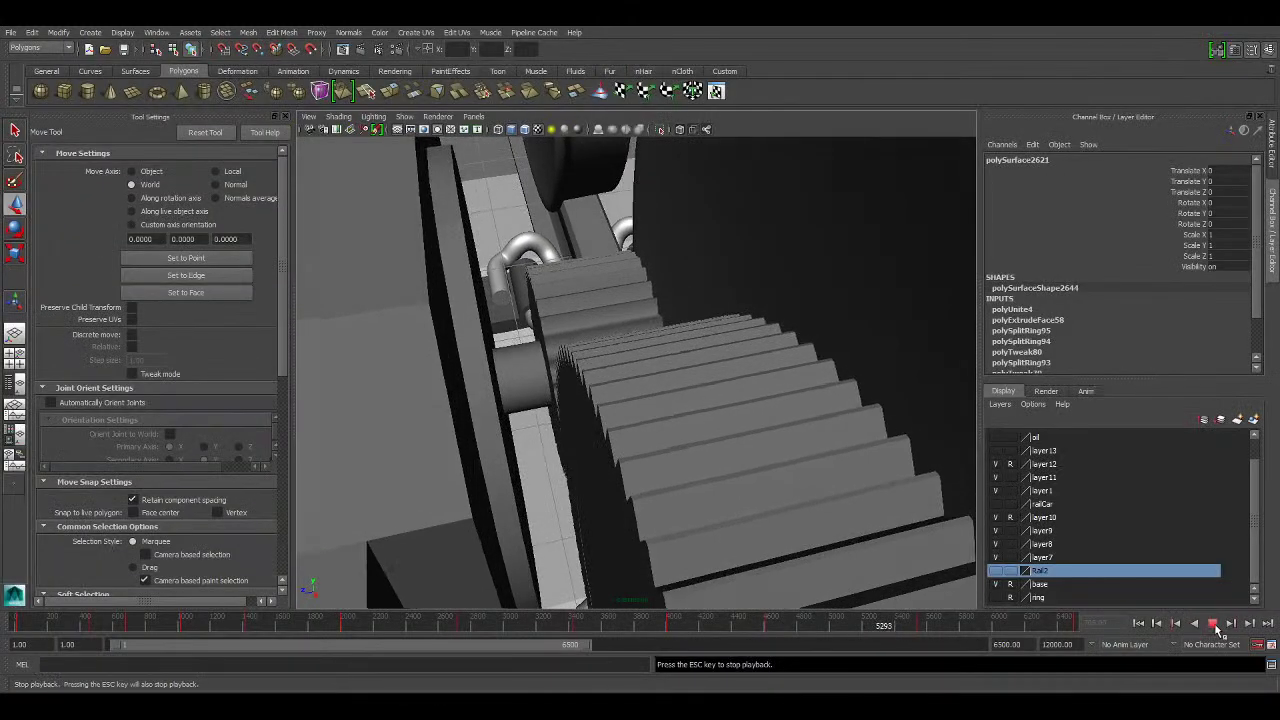